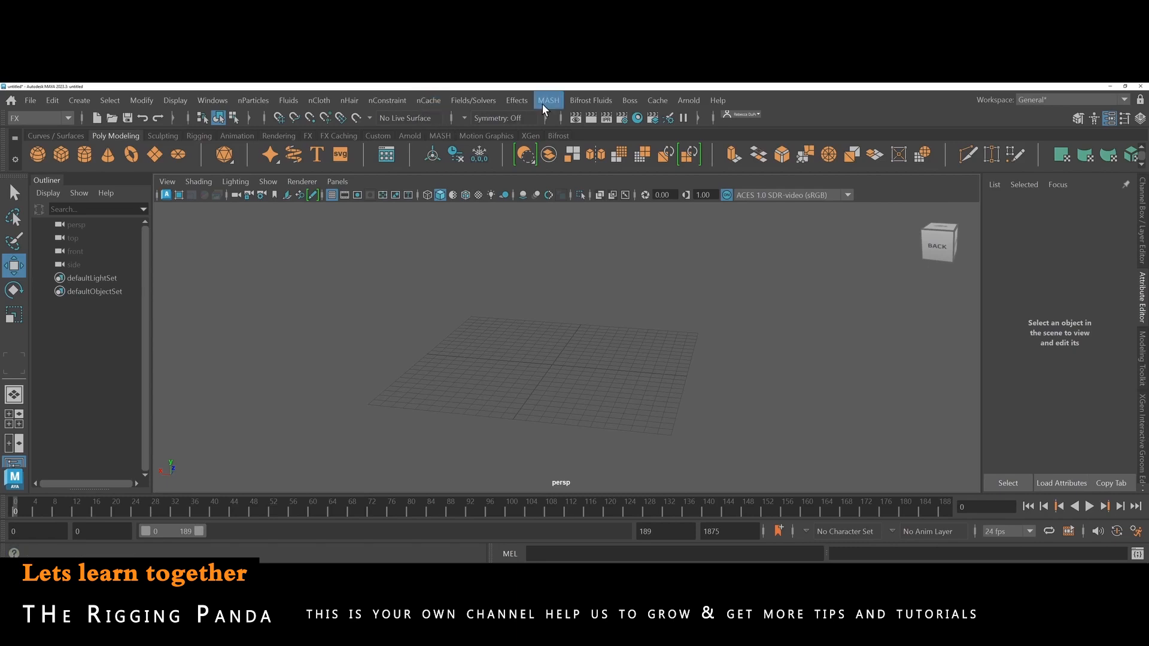
{"action": "left_click", "coordinate": [439, 136]}
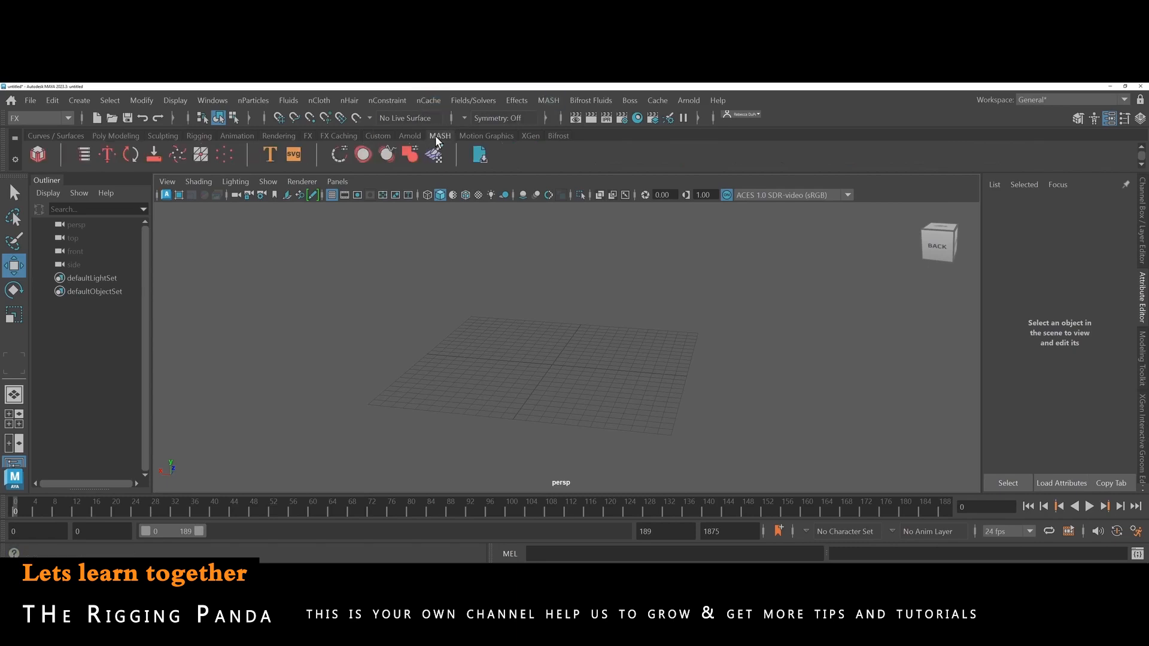
{"action": "left_click", "coordinate": [225, 103]}
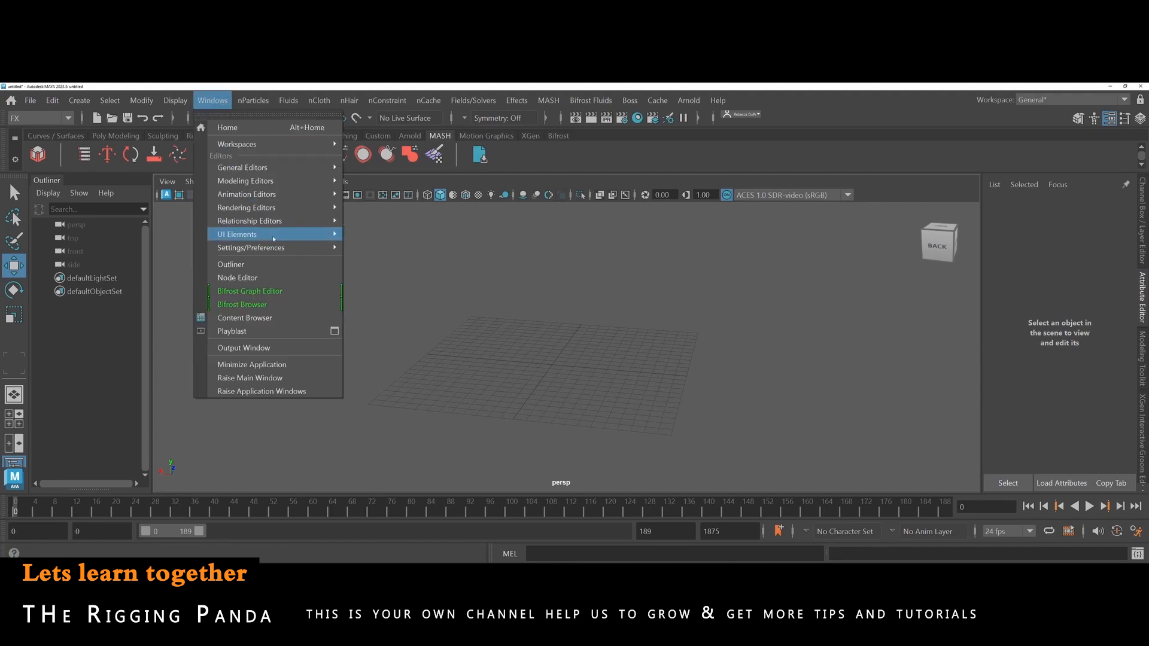
{"action": "mouse_move", "coordinate": [279, 251]}
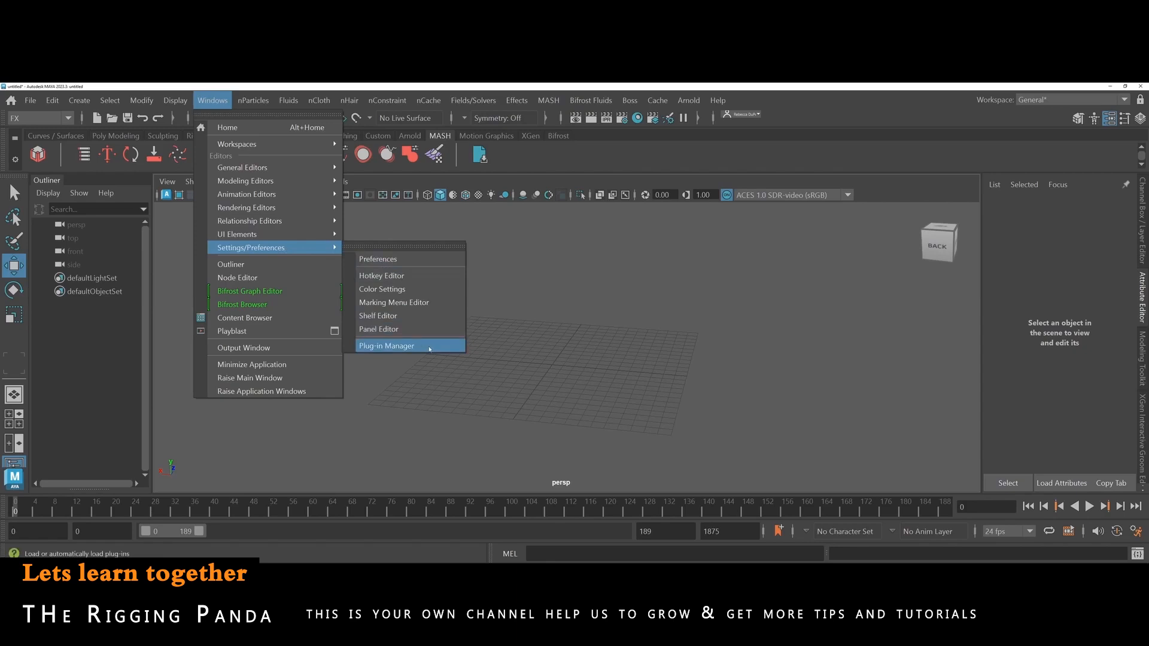
{"action": "left_click", "coordinate": [210, 101]}
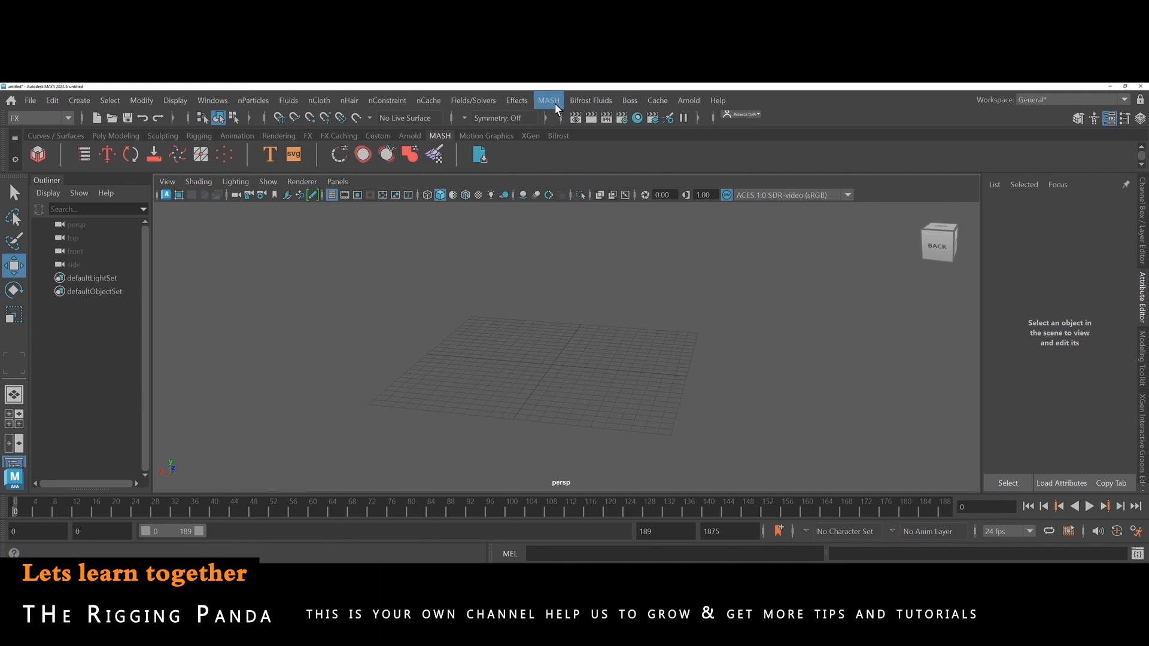
Set both the animation end time and the playback end time to frame 200.
{"action": "left_click", "coordinate": [117, 135]}
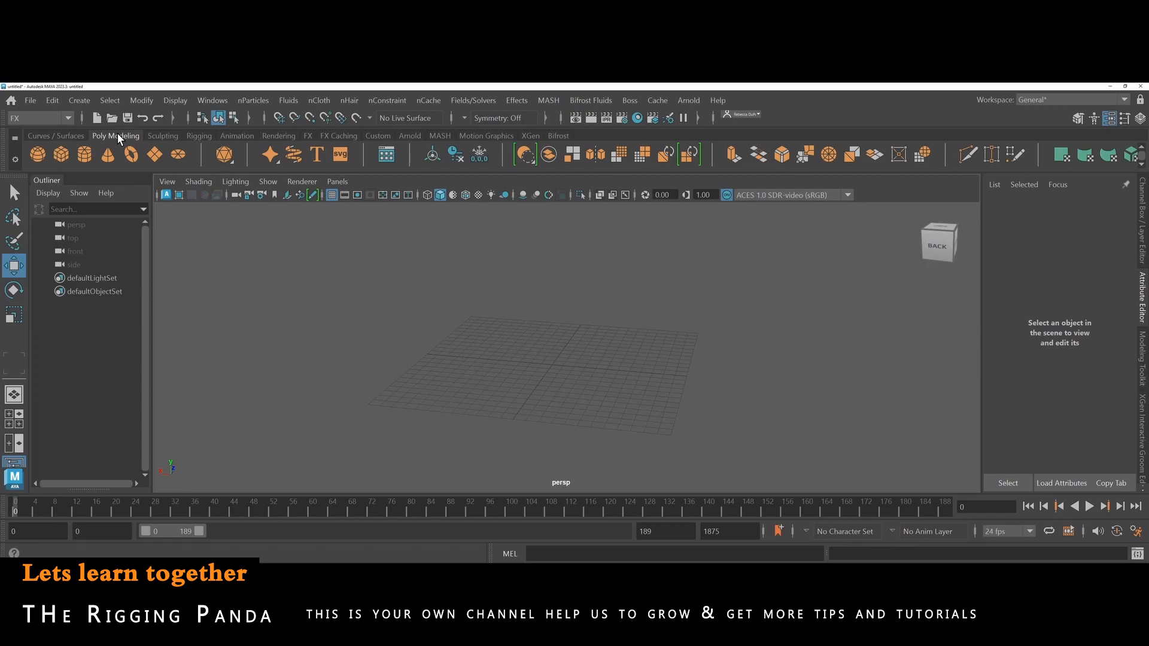
{"action": "double_click", "coordinate": [712, 531]}
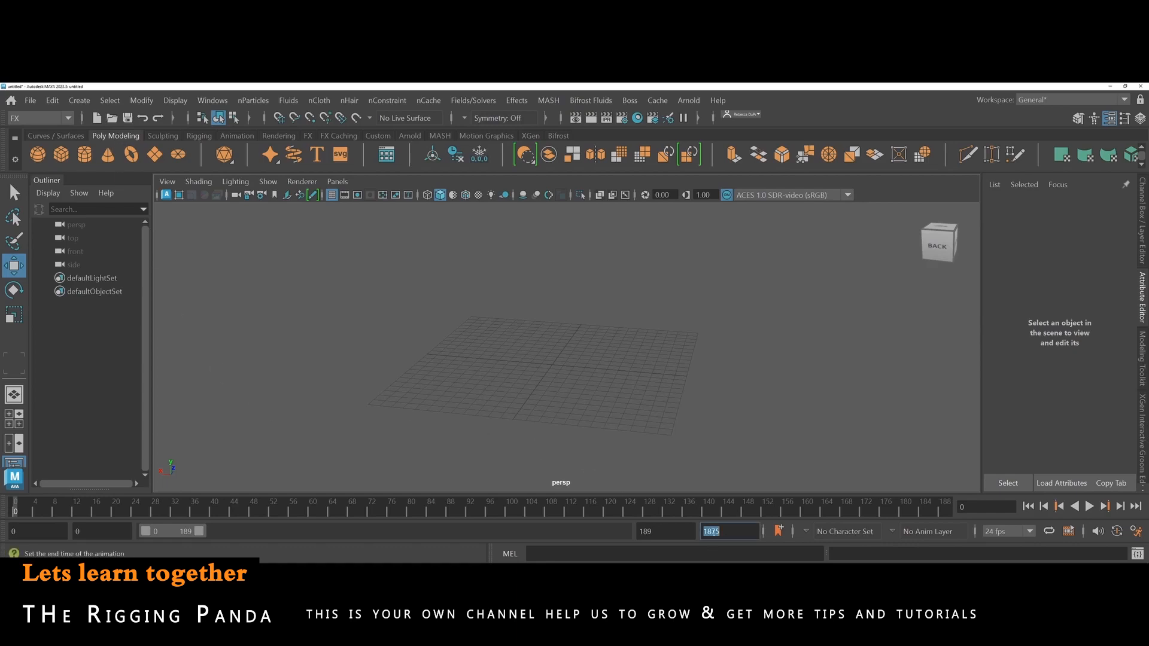
{"action": "type", "text": "200"}
{"action": "key", "text": "Return"}
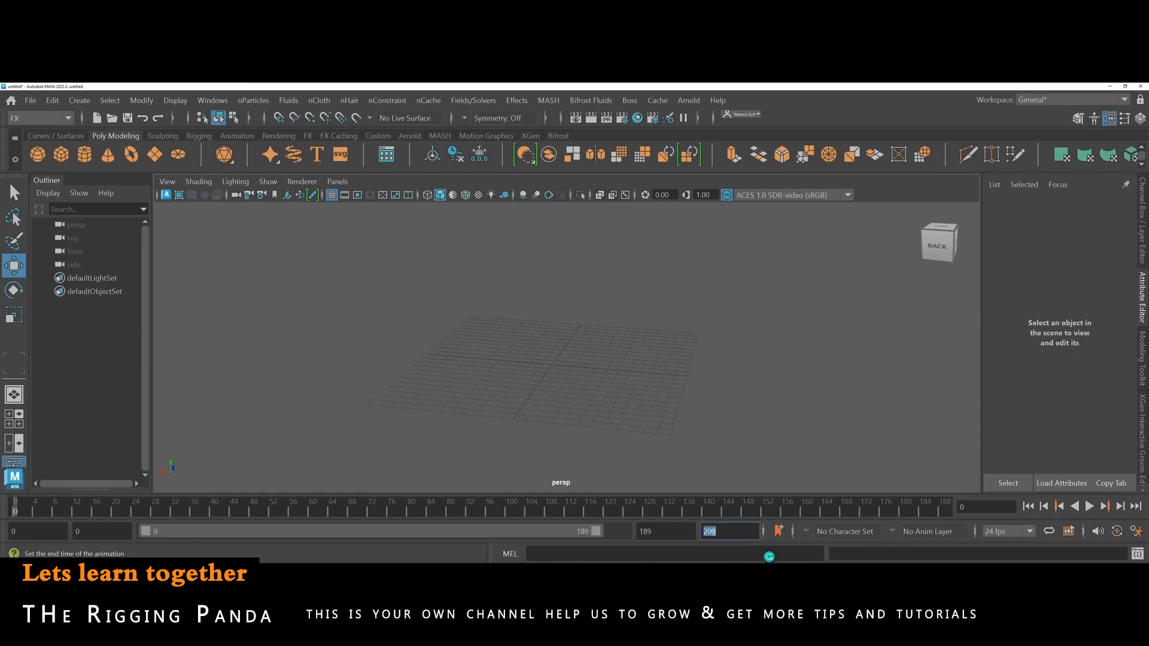
{"action": "double_click", "coordinate": [657, 528]}
{"action": "type", "text": "200"}
{"action": "key", "text": "Return"}
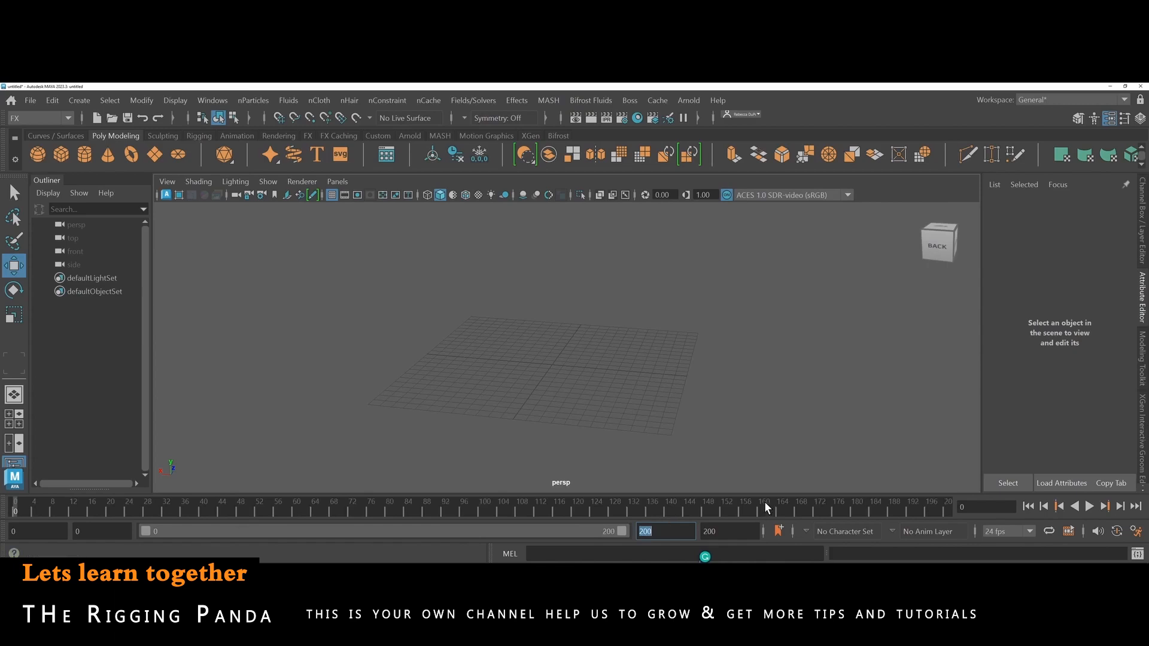
Create a polygon sphere on the grid and build a MASH network from it with Mesh geometry and linear distribution.
{"action": "left_click", "coordinate": [40, 155]}
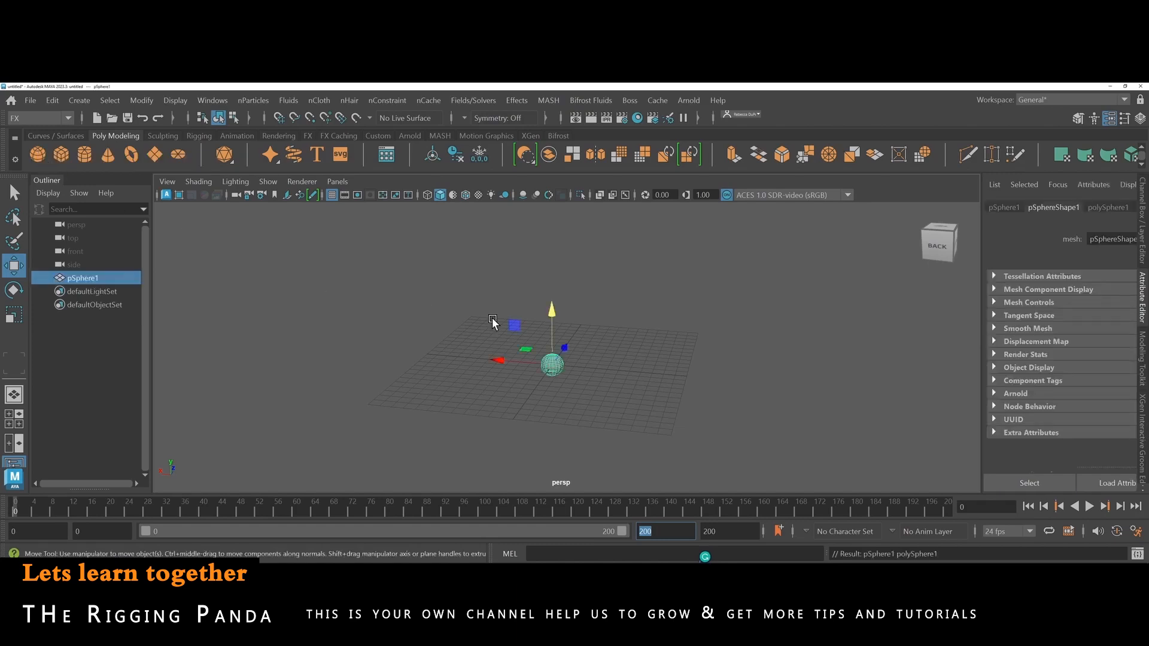
{"action": "scroll", "coordinate": [585, 363], "scroll_direction": "up", "scroll_amount": 4}
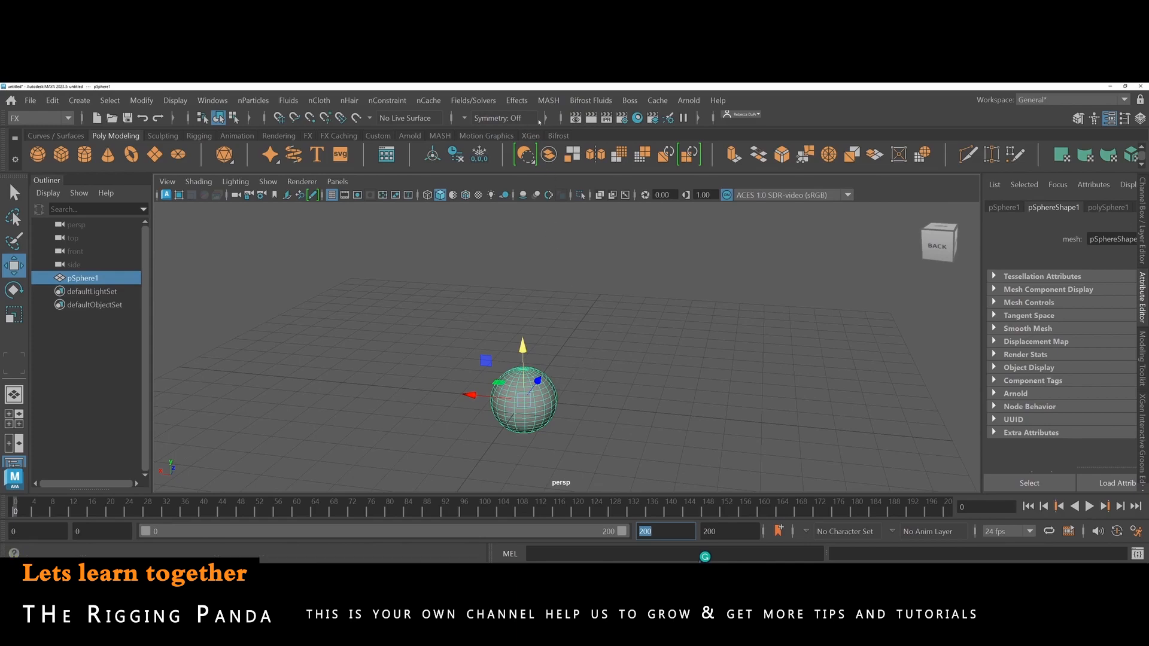
{"action": "left_click", "coordinate": [554, 100]}
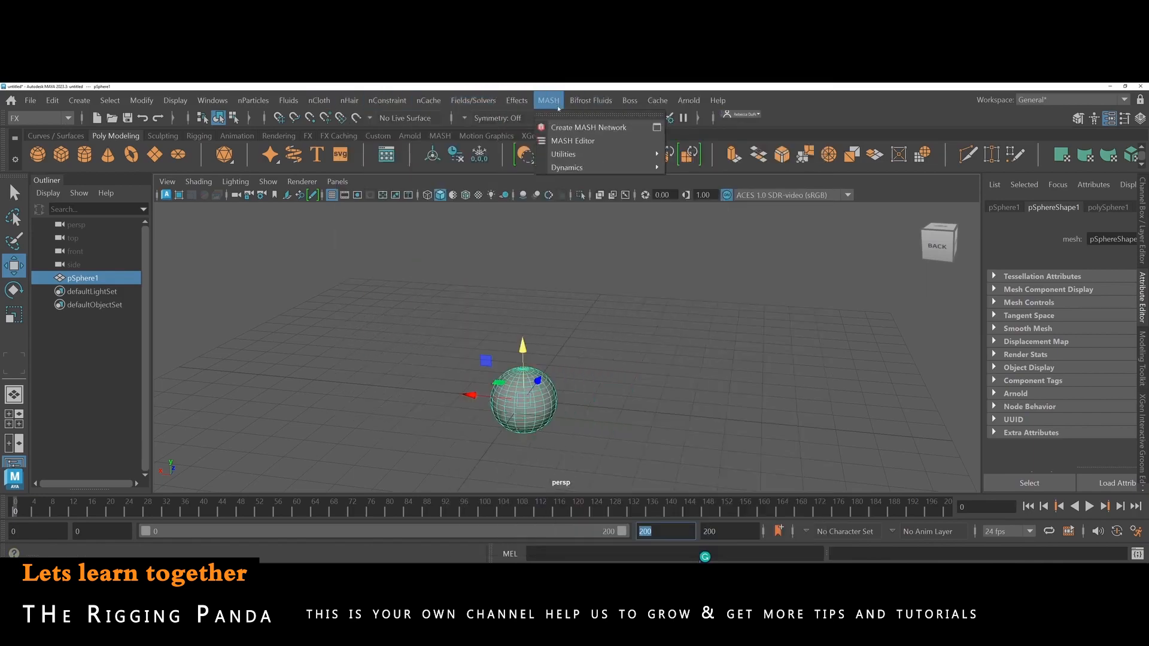
{"action": "left_click", "coordinate": [656, 128]}
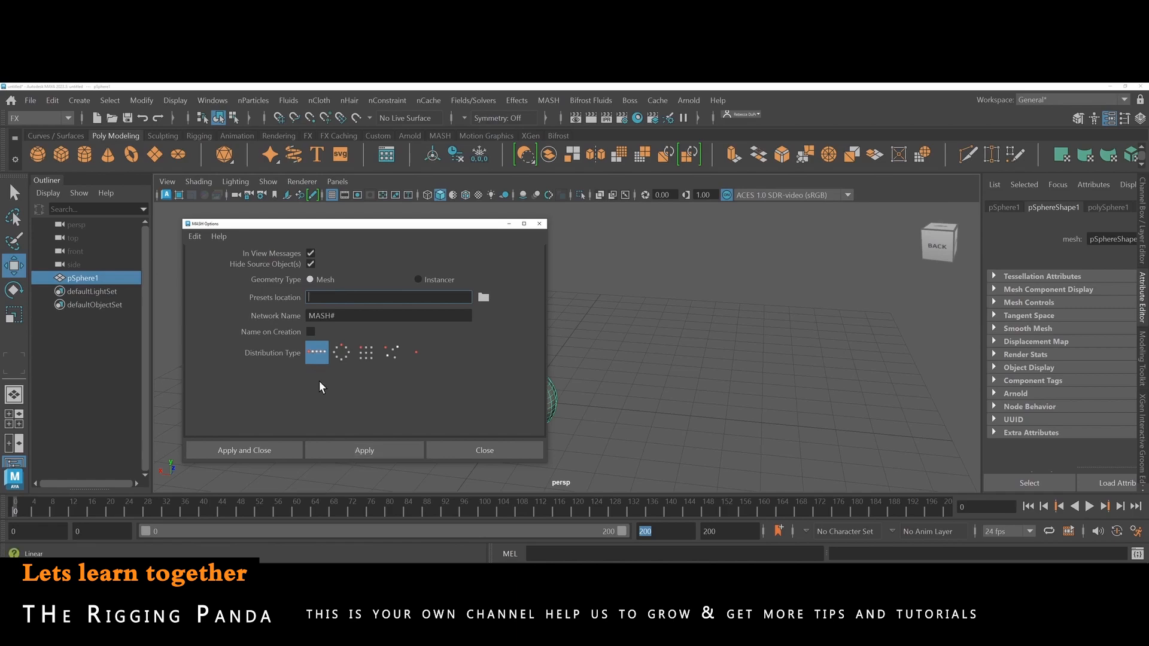
{"action": "left_click", "coordinate": [350, 449]}
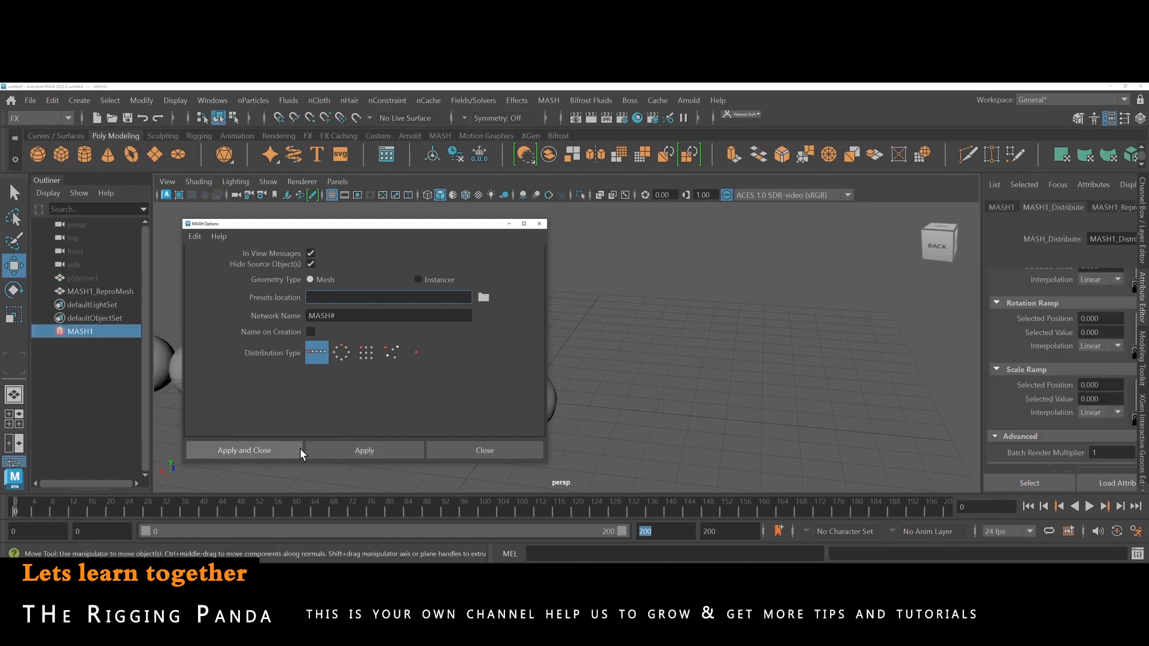
{"action": "left_click", "coordinate": [453, 450]}
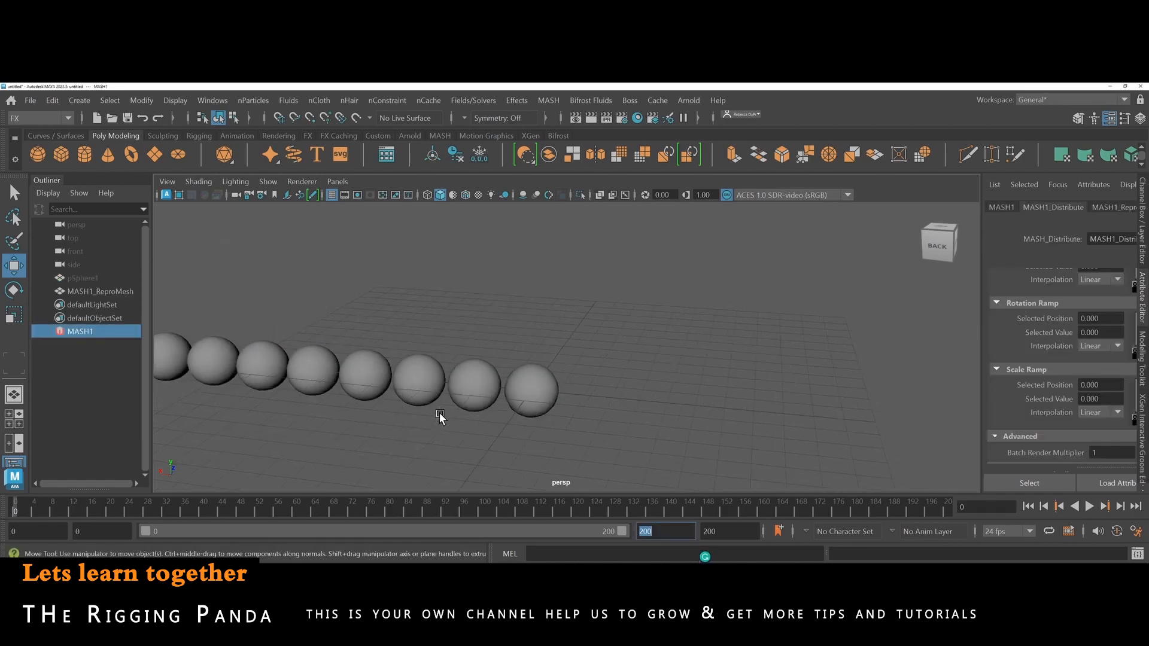
{"action": "scroll", "coordinate": [439, 411], "scroll_direction": "down", "scroll_amount": 2}
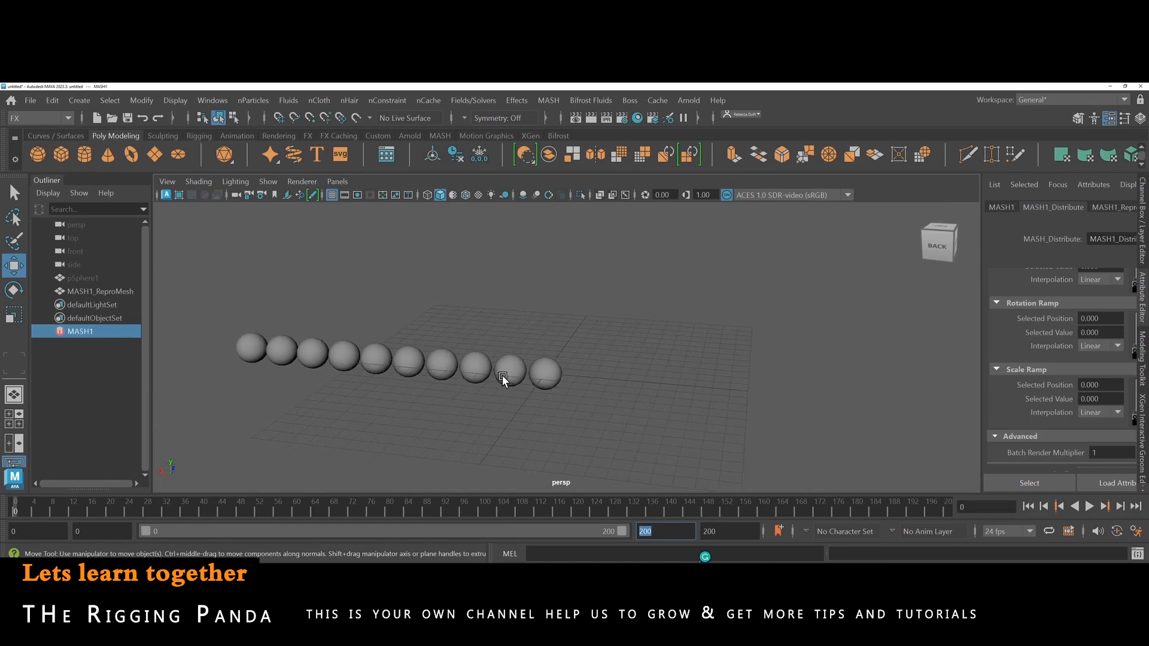
Try moving the row of duplicated spheres about -2.54 units along X, and undo the move.
{"action": "left_click", "coordinate": [559, 376]}
{"action": "left_click_drag", "start_coordinate": [490, 369], "coordinate": [533, 372]}
{"action": "key", "text": "ctrl+z"}
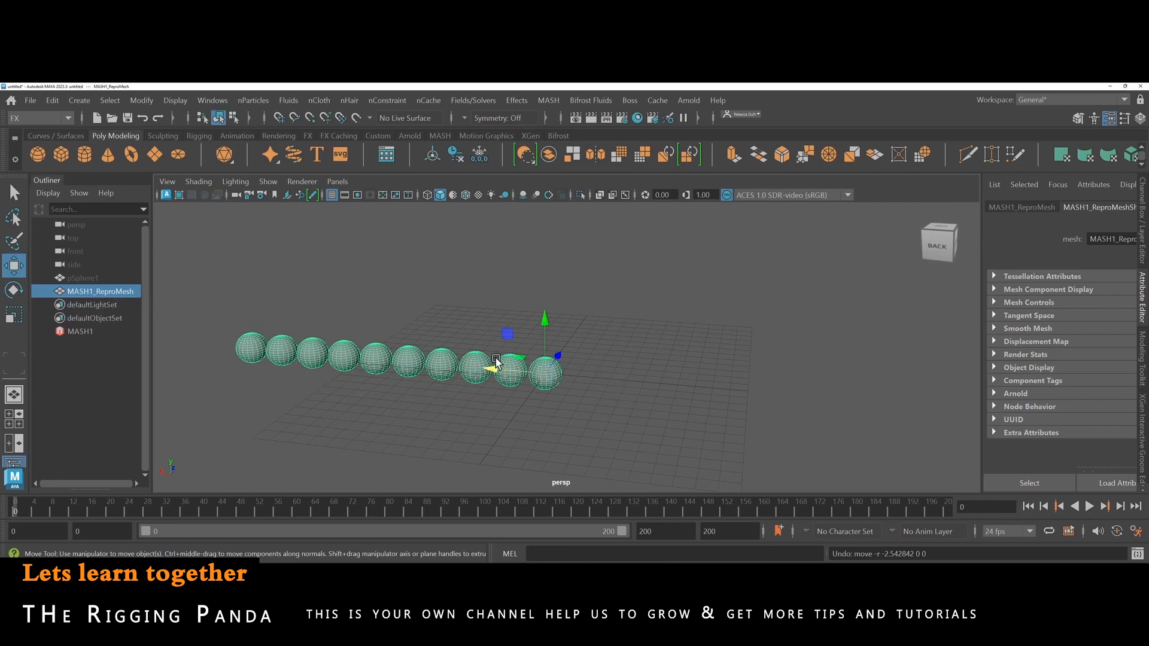
Select the MASH1 network and show its Distribute attributes from the beginning in a widened Attribute Editor.
{"action": "left_click", "coordinate": [84, 332]}
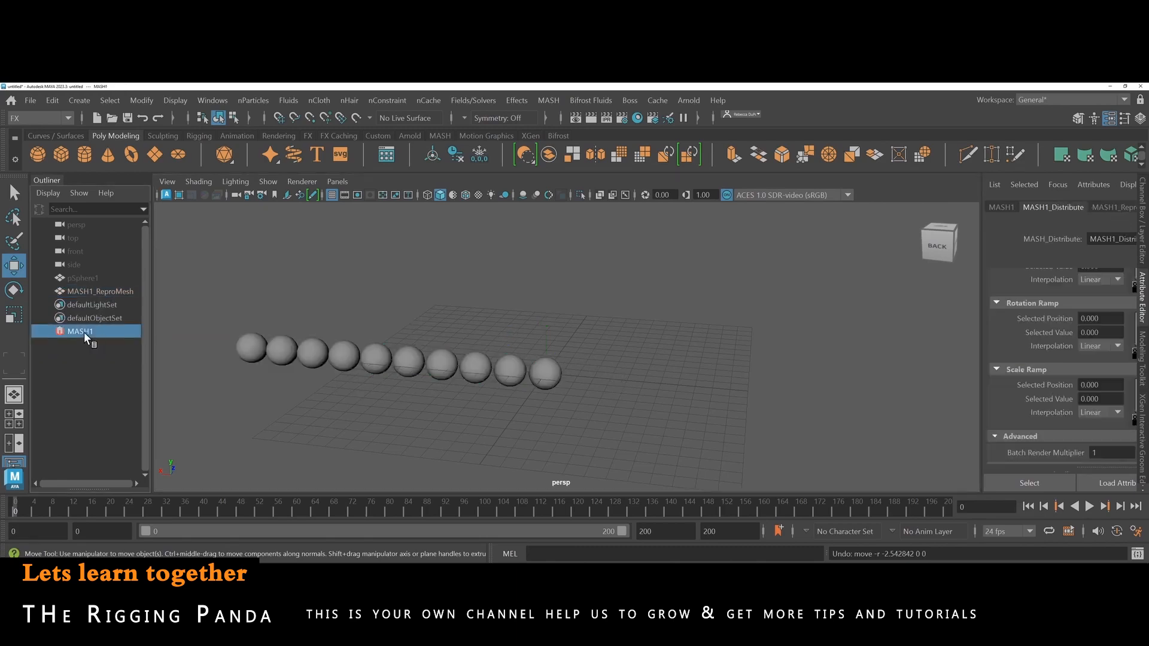
{"action": "left_click_drag", "start_coordinate": [980, 288], "coordinate": [854, 297]}
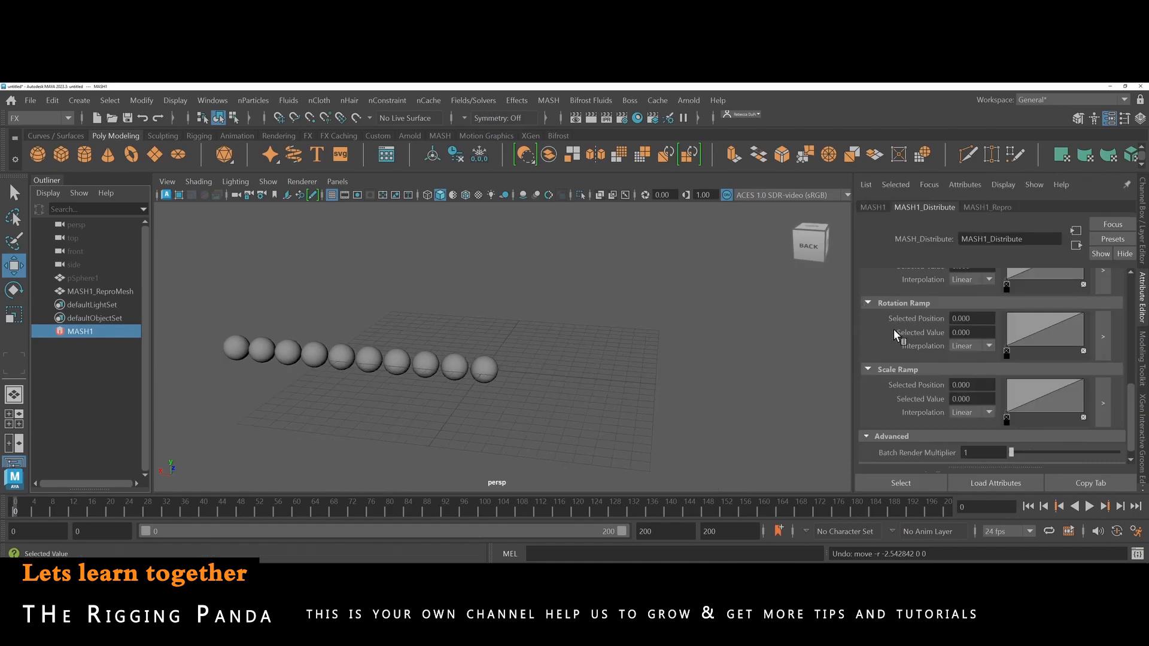
{"action": "scroll", "coordinate": [901, 335], "scroll_direction": "up", "scroll_amount": 8}
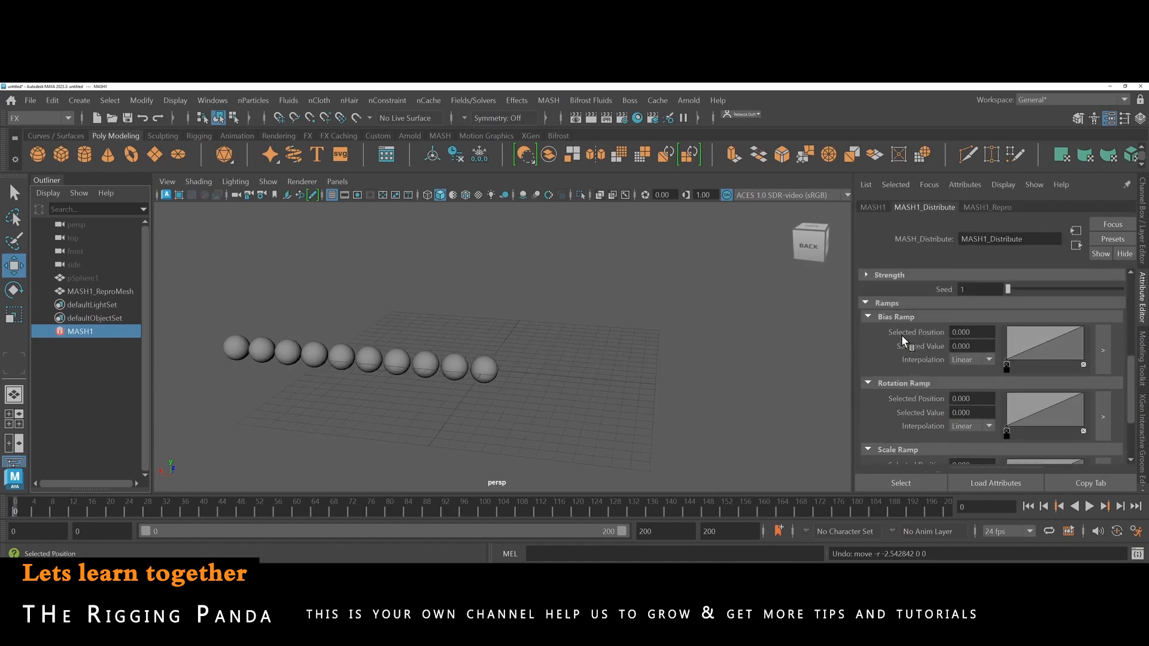
{"action": "scroll", "coordinate": [901, 336], "scroll_direction": "up", "scroll_amount": 5}
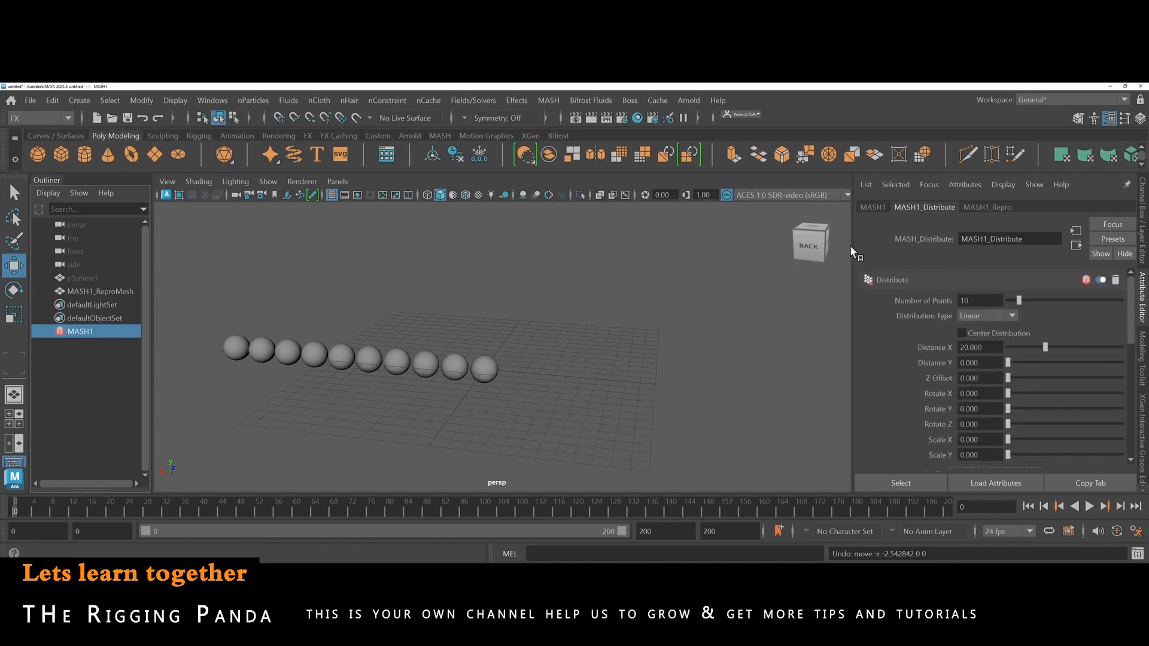
{"action": "left_click_drag", "start_coordinate": [853, 240], "coordinate": [843, 241]}
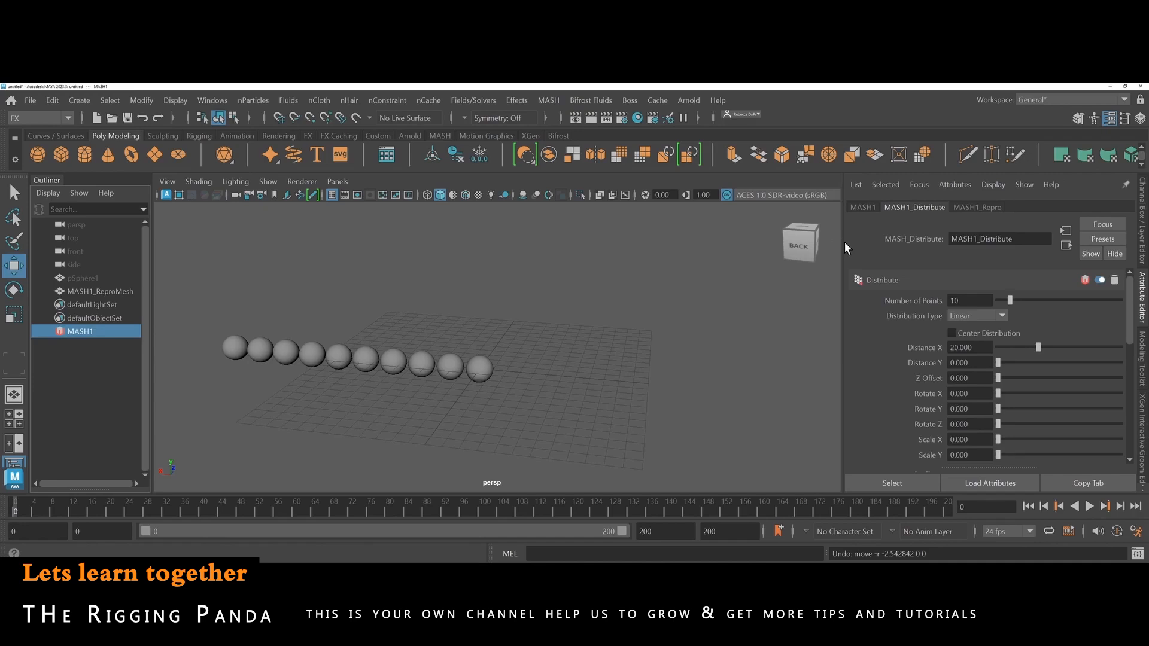
Examine the nodes that can be added to MASH1 and the Visibility node's help, and return to the Distribute attributes.
{"action": "left_click", "coordinate": [862, 208]}
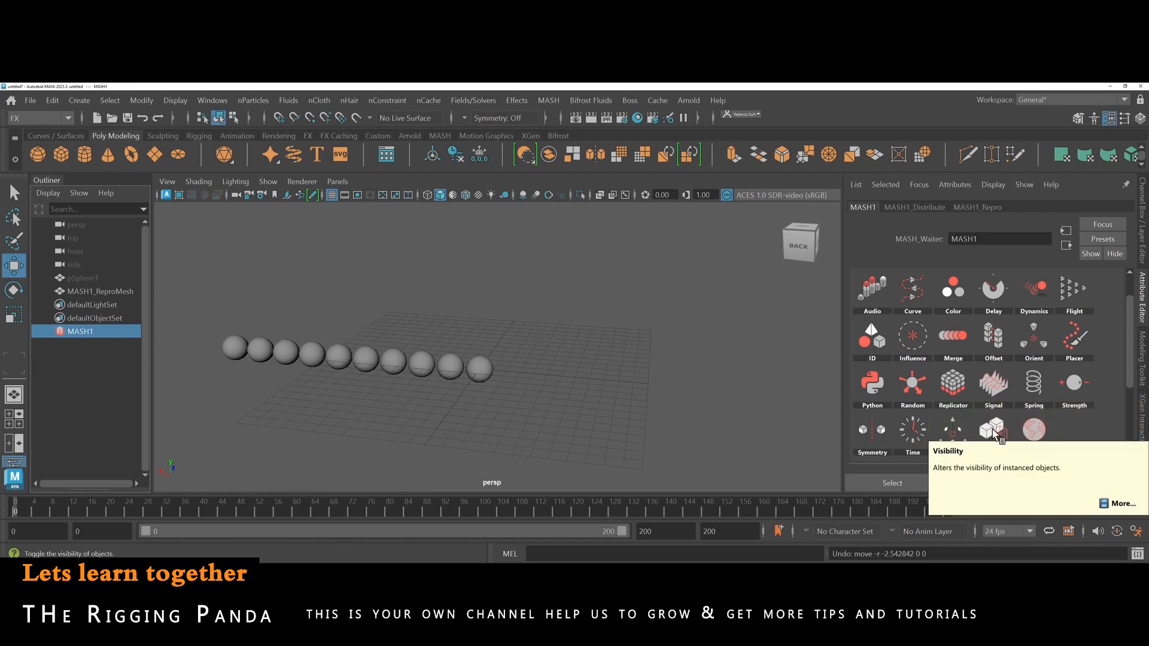
{"action": "left_click", "coordinate": [1116, 506]}
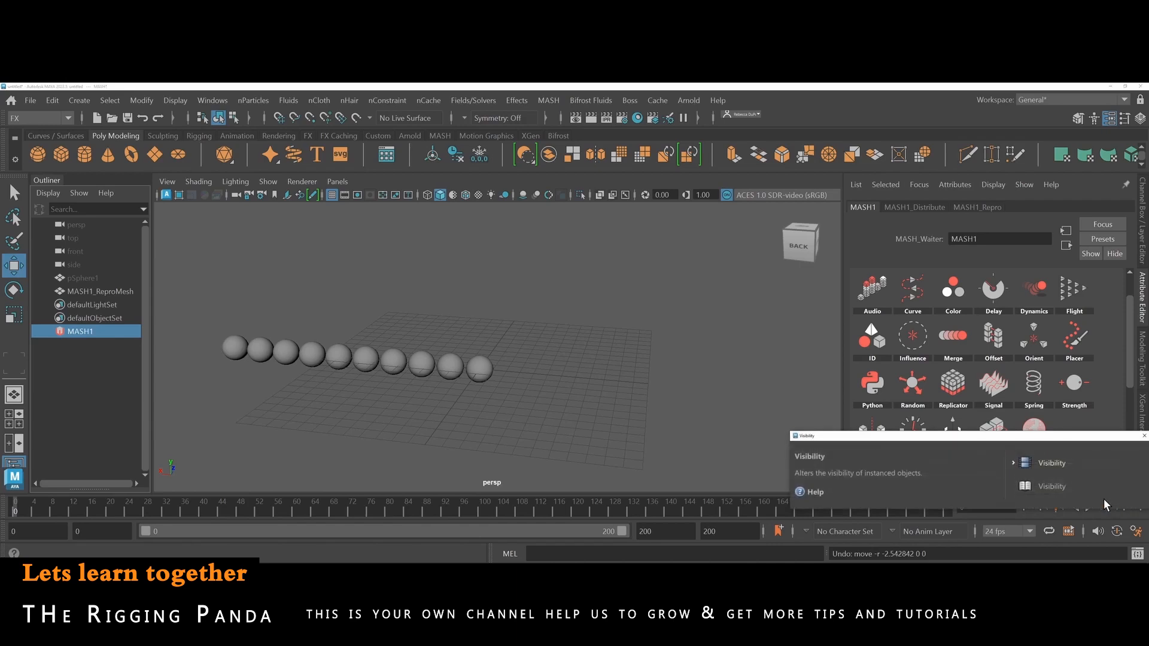
{"action": "left_click", "coordinate": [799, 538]}
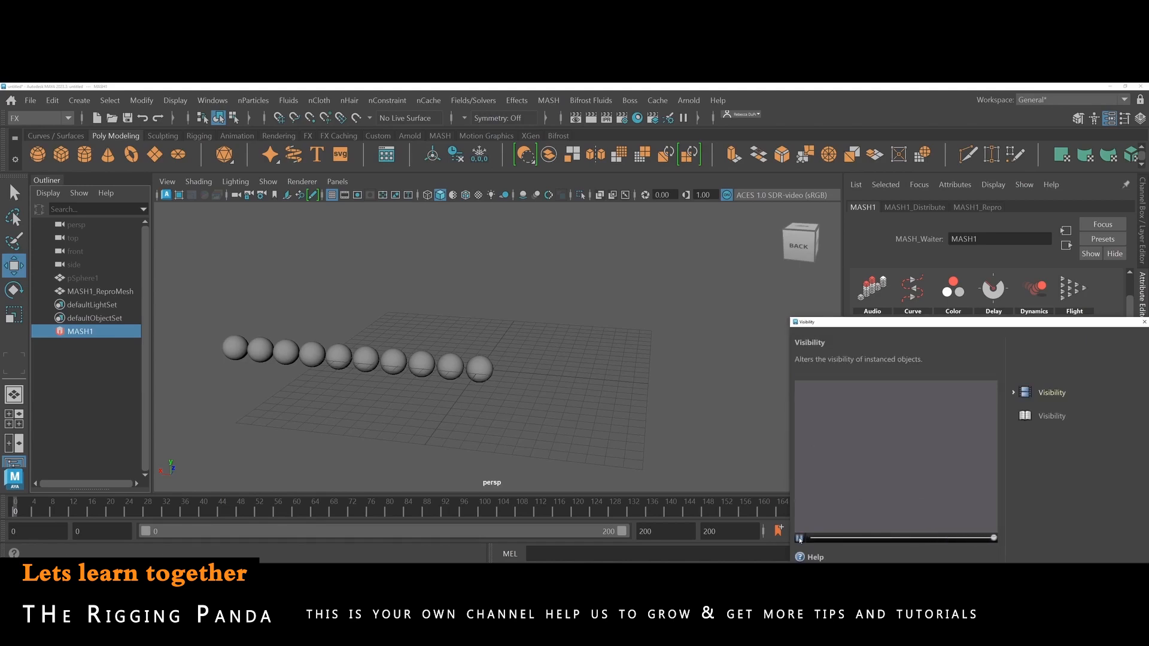
{"action": "left_click_drag", "start_coordinate": [916, 322], "coordinate": [810, 312]}
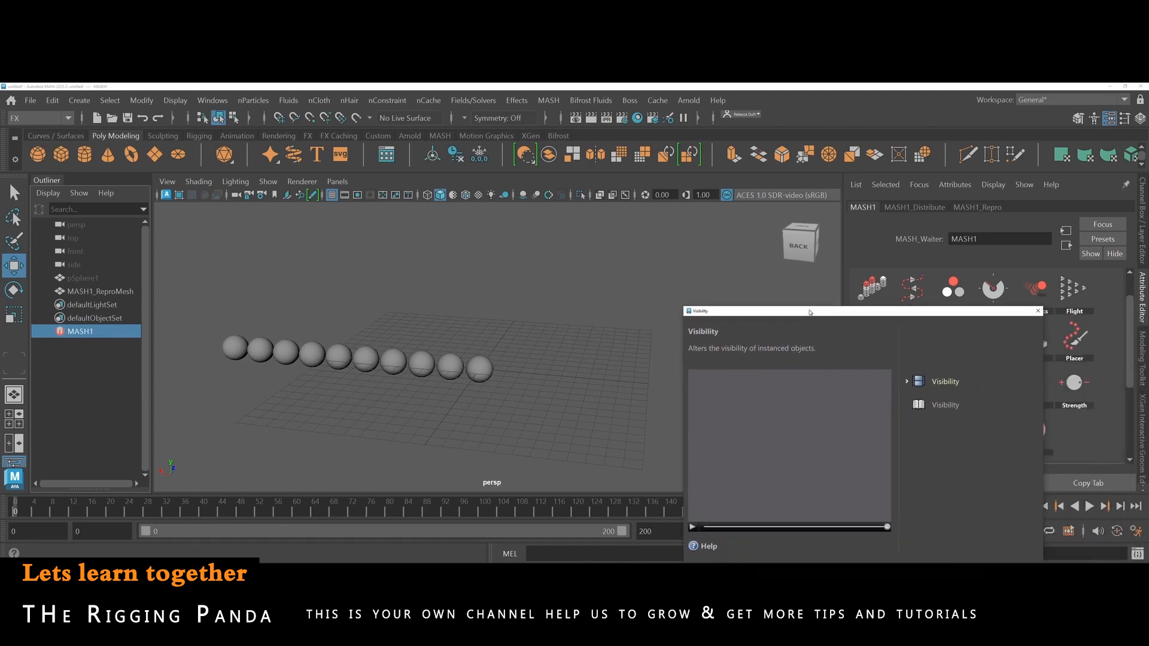
{"action": "left_click", "coordinate": [1038, 311]}
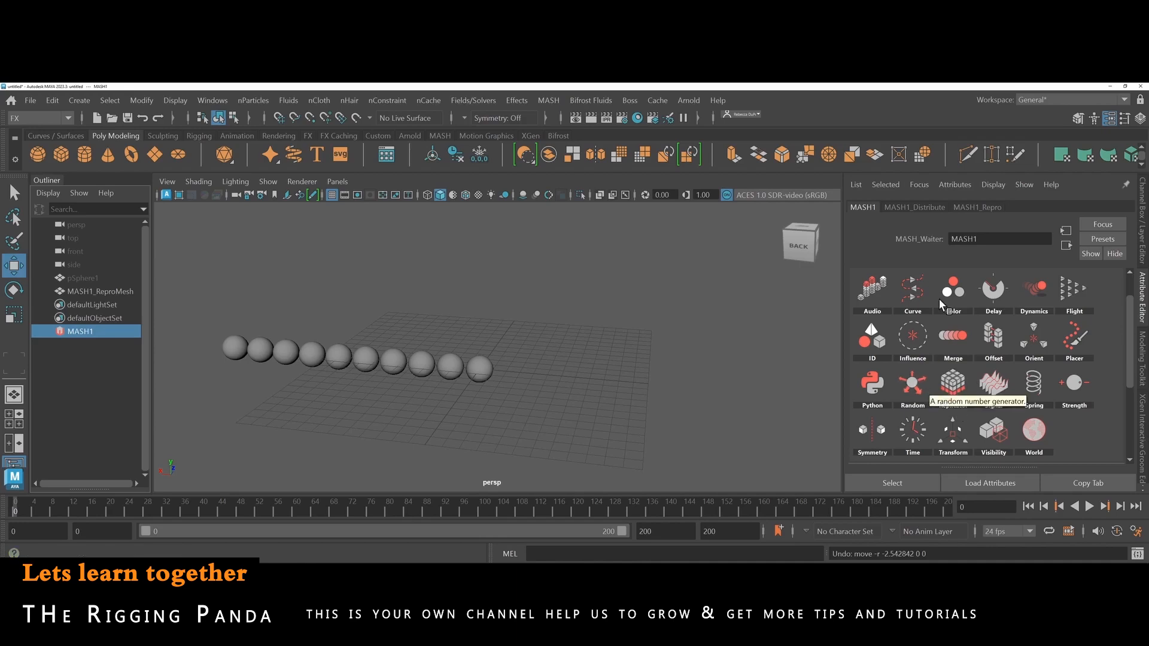
{"action": "left_click", "coordinate": [900, 207]}
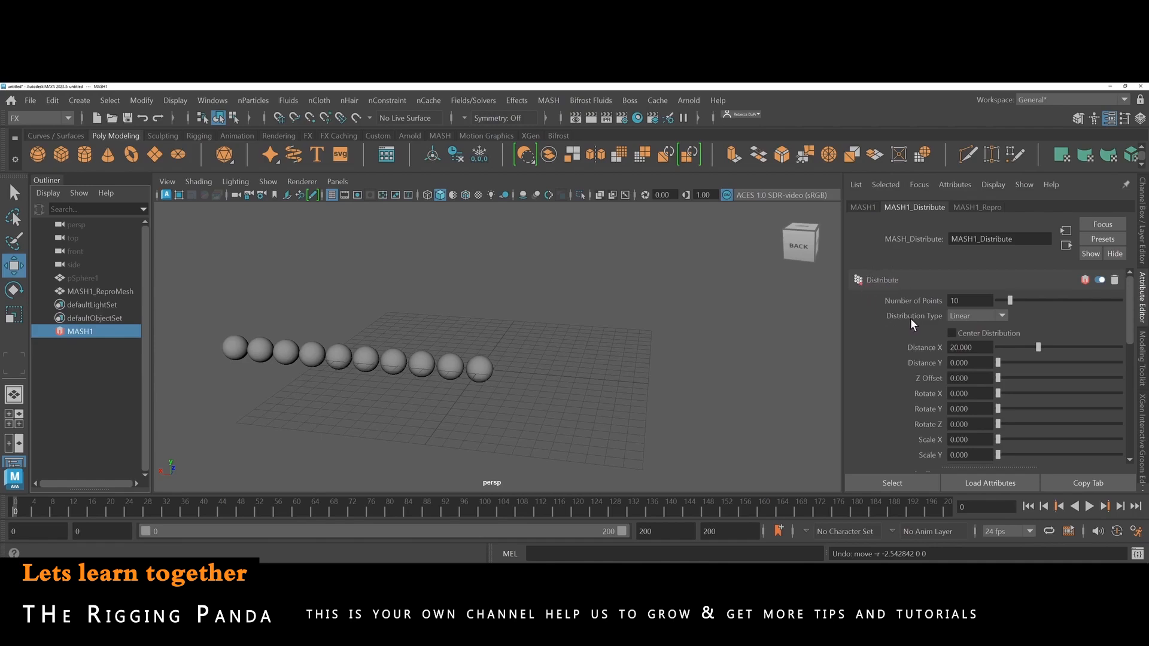
Open the MASH Editor, place it beside the Attribute Editor clear of the spheres, and make it taller.
{"action": "left_click", "coordinate": [559, 107]}
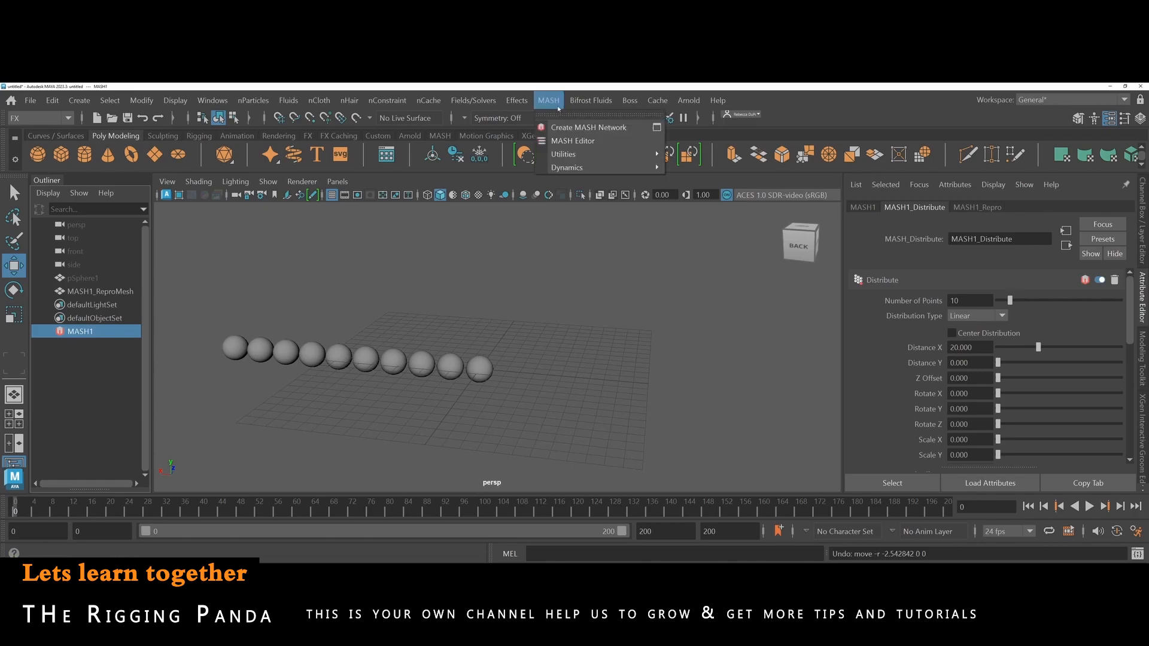
{"action": "left_click", "coordinate": [557, 141]}
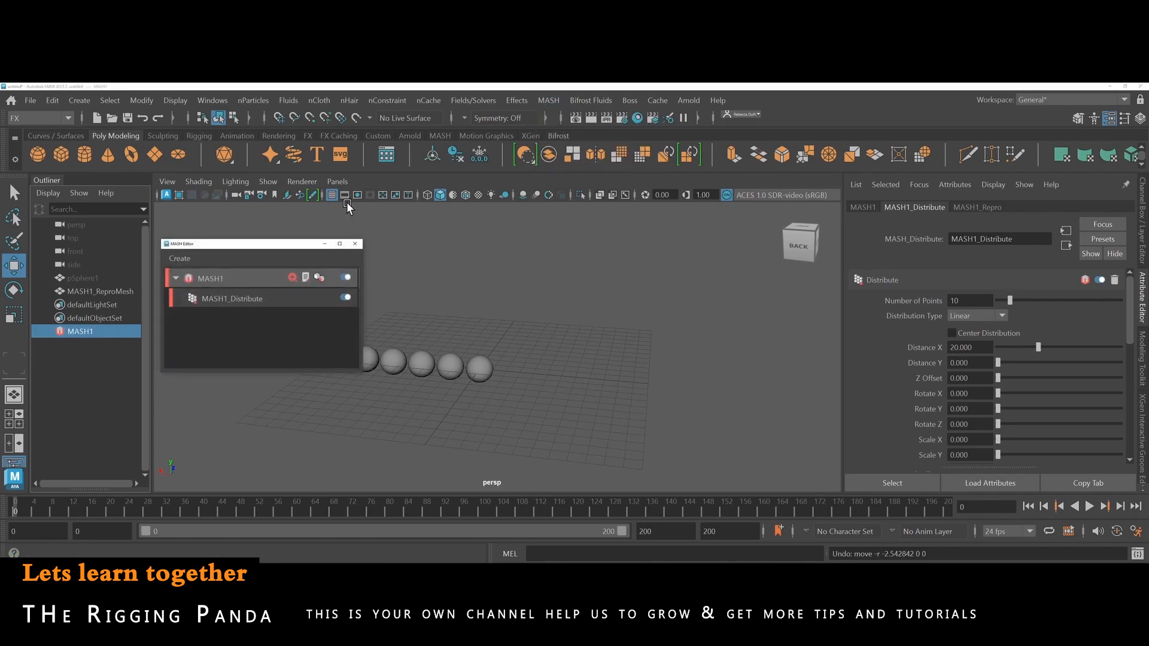
{"action": "left_click_drag", "start_coordinate": [273, 244], "coordinate": [719, 218]}
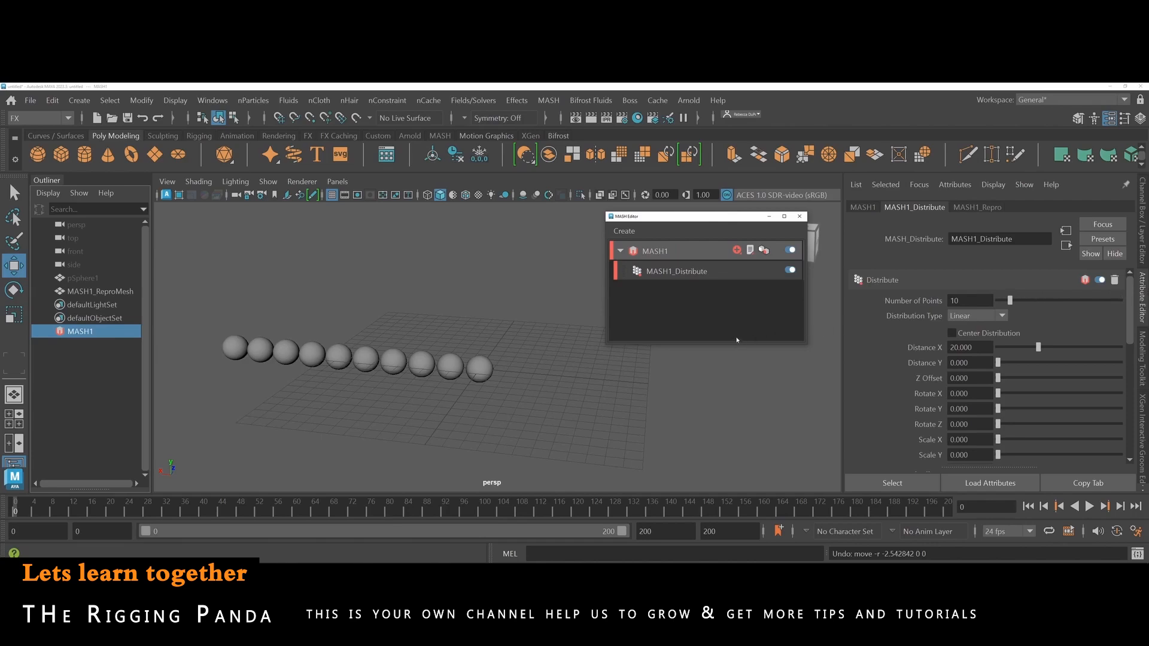
{"action": "left_click_drag", "start_coordinate": [707, 346], "coordinate": [719, 466]}
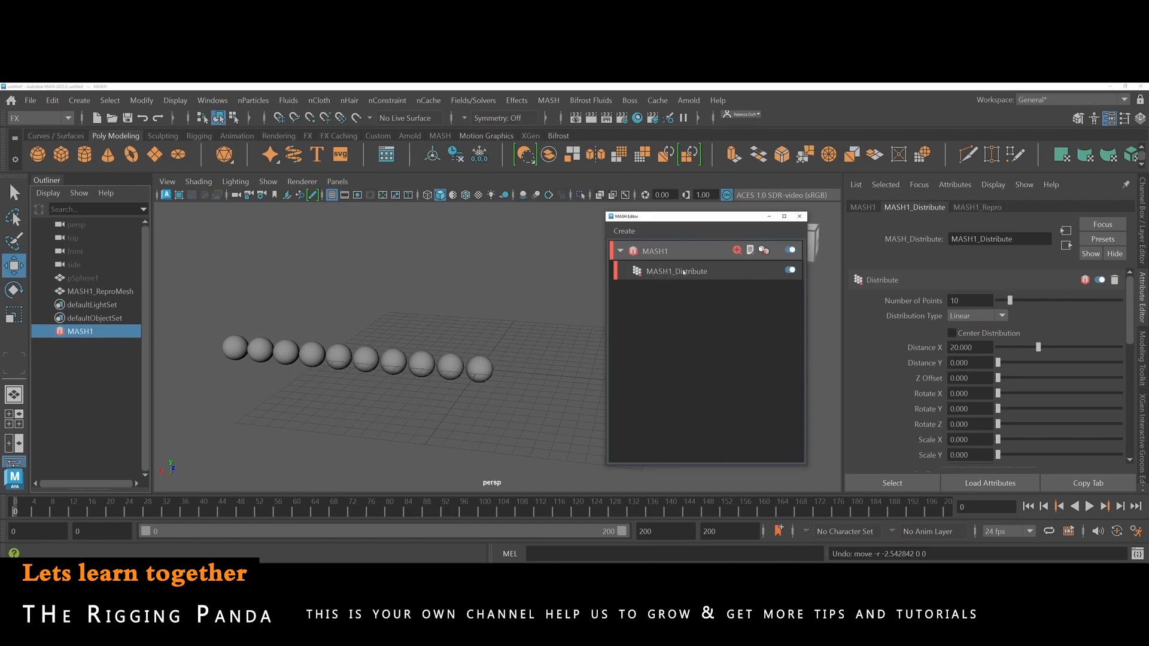
Disable and re-enable the MASH1_Distribute node twice in the MASH Editor to compare its effect on the spheres.
{"action": "left_click", "coordinate": [792, 271]}
{"action": "left_click", "coordinate": [791, 271]}
{"action": "left_click", "coordinate": [791, 270]}
{"action": "left_click", "coordinate": [791, 271]}
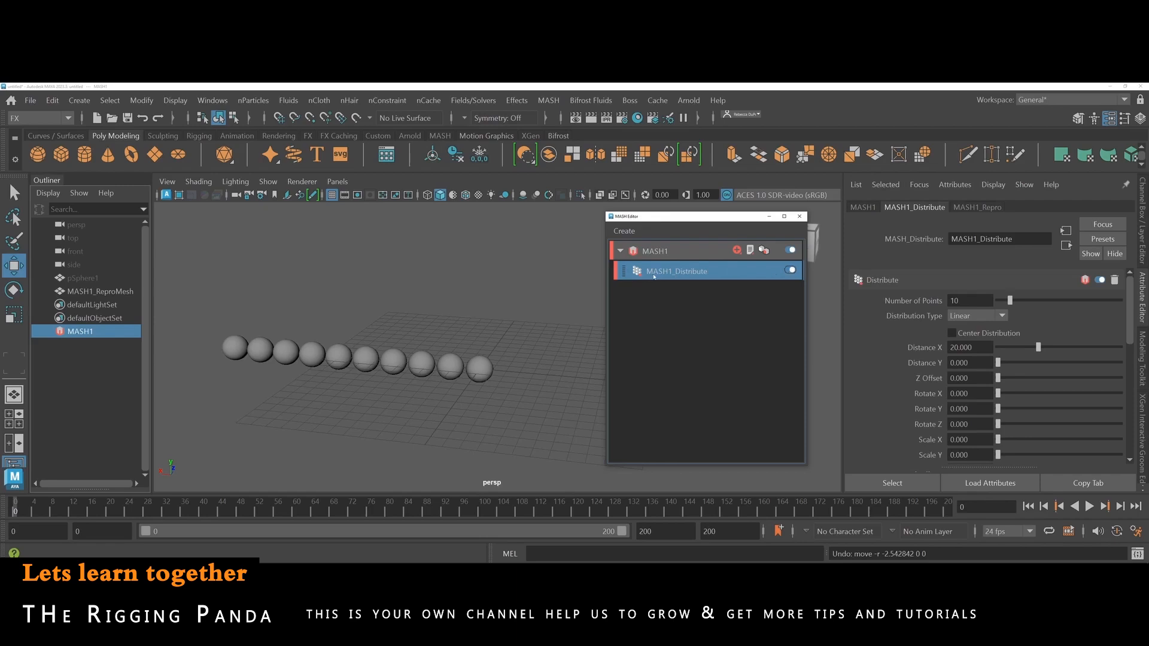
Try out the Distribute node's Number of Points, leaving it at 10, and set Distance X to about 19.726.
{"action": "left_click", "coordinate": [862, 207]}
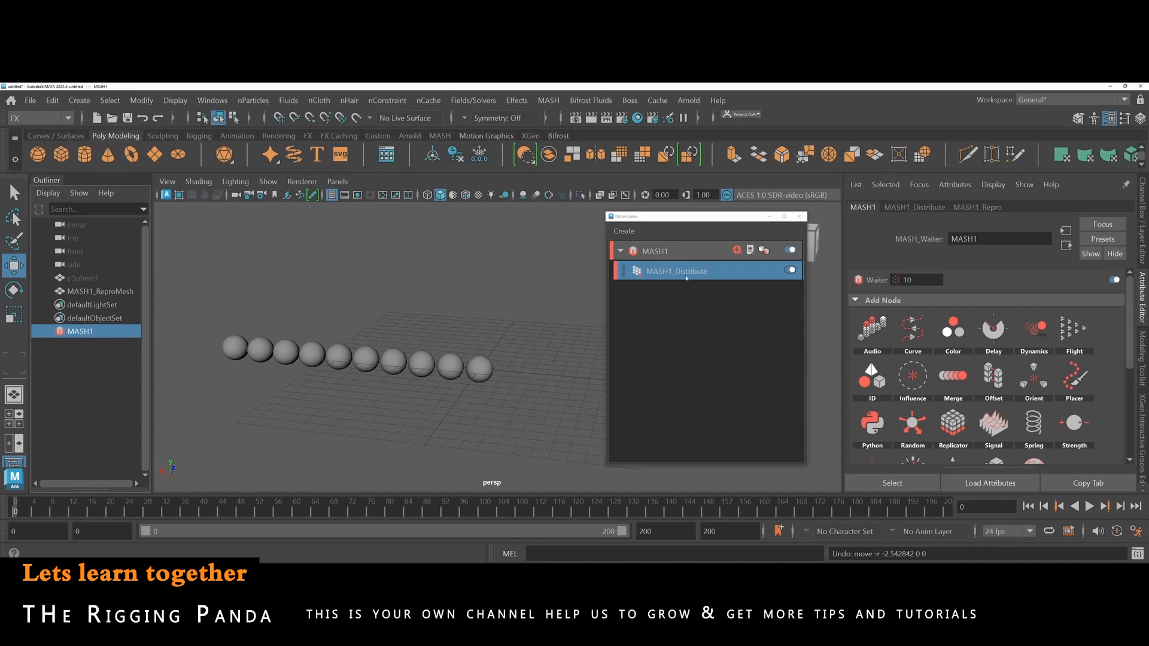
{"action": "left_click", "coordinate": [900, 207]}
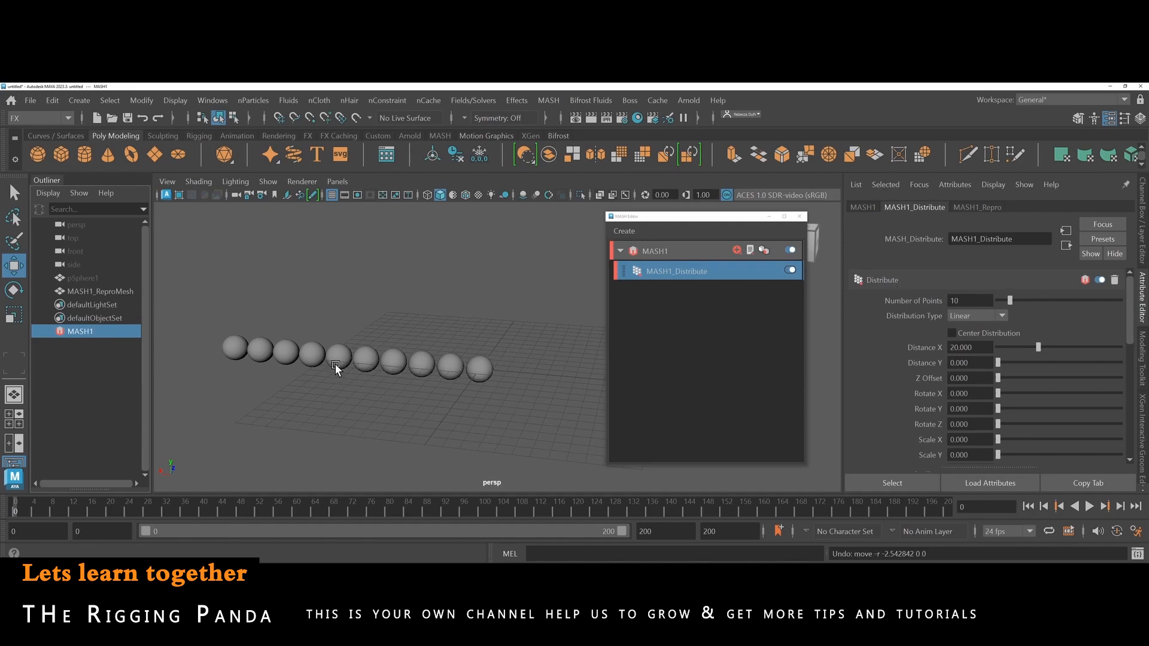
{"action": "mouse_move", "coordinate": [1010, 303]}
{"action": "left_mouse_down"}
{"action": "mouse_move", "coordinate": [1071, 300]}
{"action": "mouse_move", "coordinate": [1000, 303]}
{"action": "mouse_move", "coordinate": [1011, 303]}
{"action": "left_mouse_up"}
{"action": "mouse_move", "coordinate": [1038, 346]}
{"action": "left_mouse_down"}
{"action": "mouse_move", "coordinate": [990, 347]}
{"action": "mouse_move", "coordinate": [1037, 346]}
{"action": "left_mouse_up"}
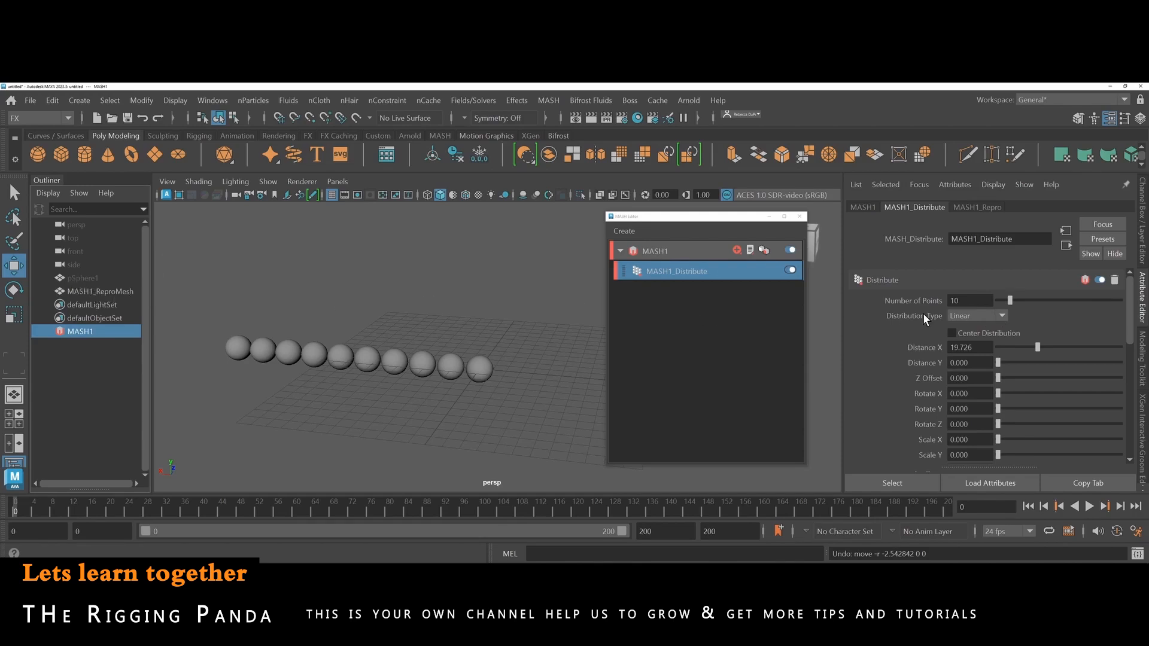
Switch the Distribute node's Distribution Type to Radial and reduce its Radius to about 4.822.
{"action": "left_click", "coordinate": [999, 317]}
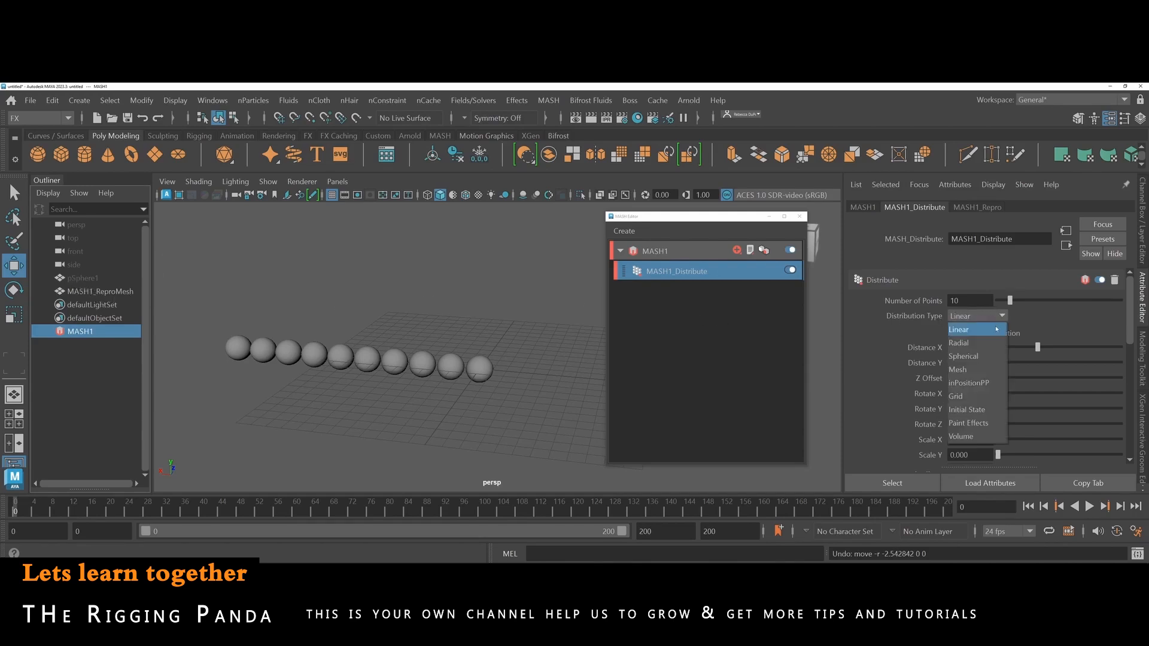
{"action": "left_click", "coordinate": [990, 344]}
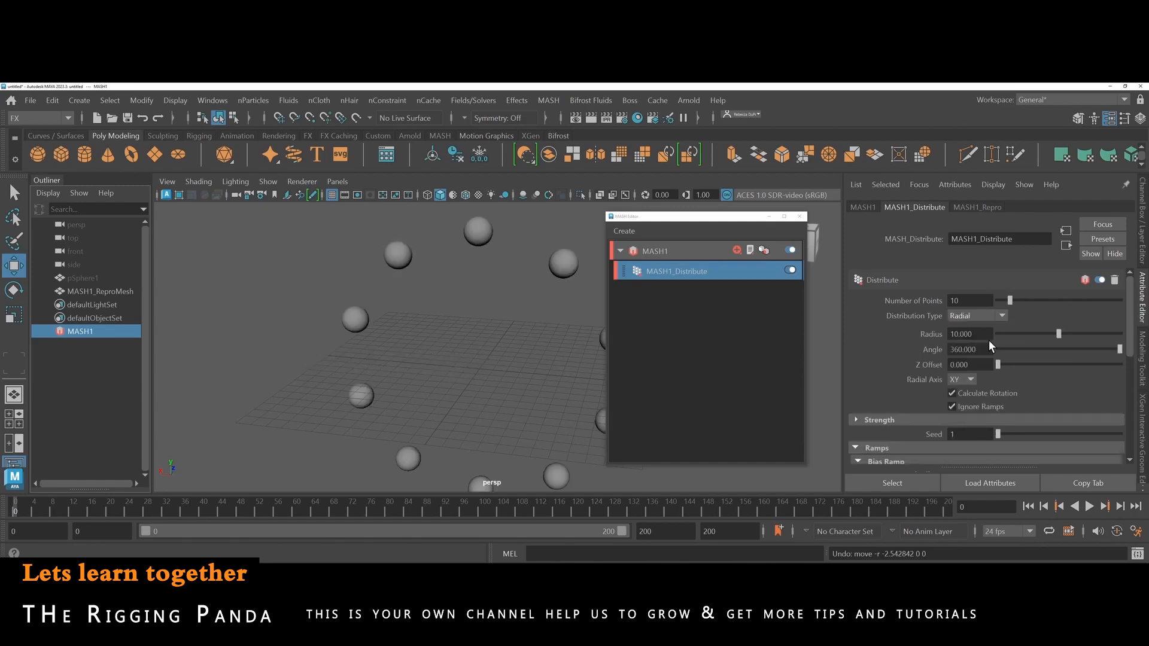
{"action": "left_click_drag", "start_coordinate": [1058, 329], "coordinate": [1023, 335]}
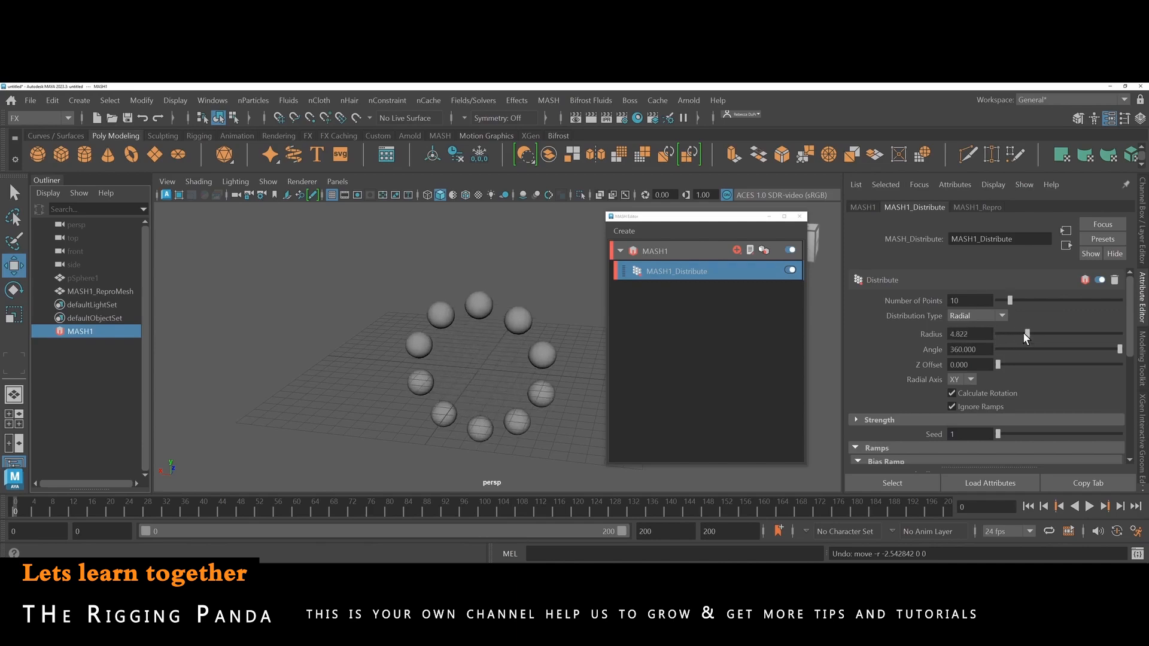
Try the Spherical distribution type with a Radius of about 5.370 and test the Number of Points, leaving it at 10.
{"action": "left_click", "coordinate": [1002, 316]}
{"action": "left_click", "coordinate": [987, 356]}
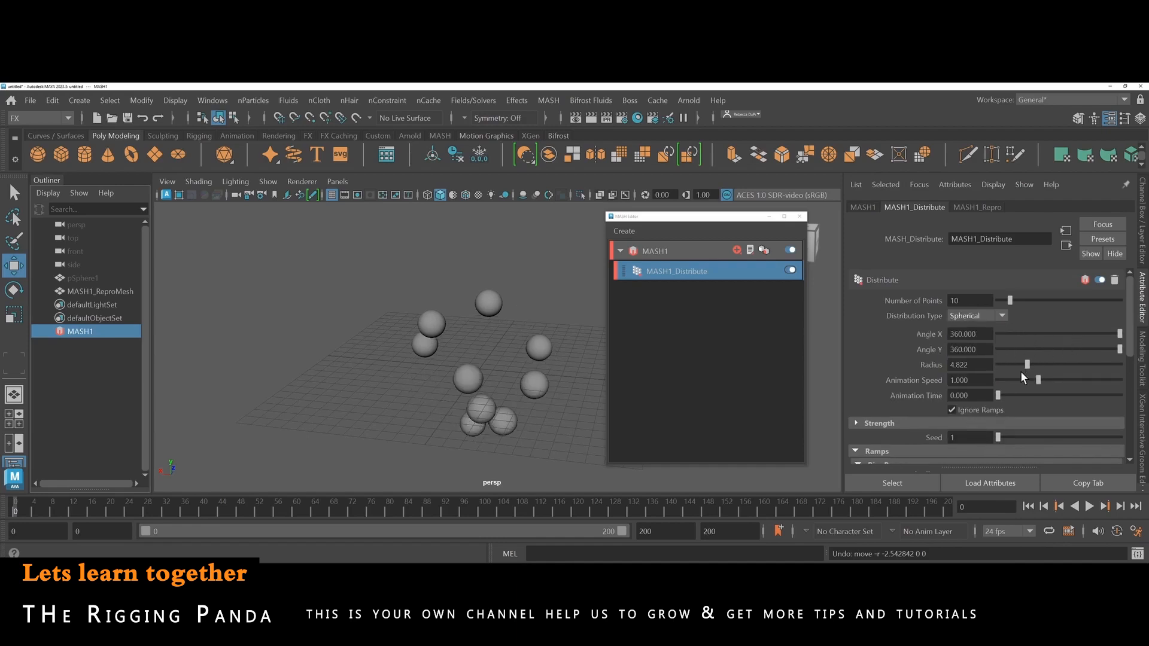
{"action": "mouse_move", "coordinate": [1021, 367]}
{"action": "left_mouse_down"}
{"action": "mouse_move", "coordinate": [997, 370]}
{"action": "mouse_move", "coordinate": [1050, 364]}
{"action": "mouse_move", "coordinate": [1029, 367]}
{"action": "left_mouse_up"}
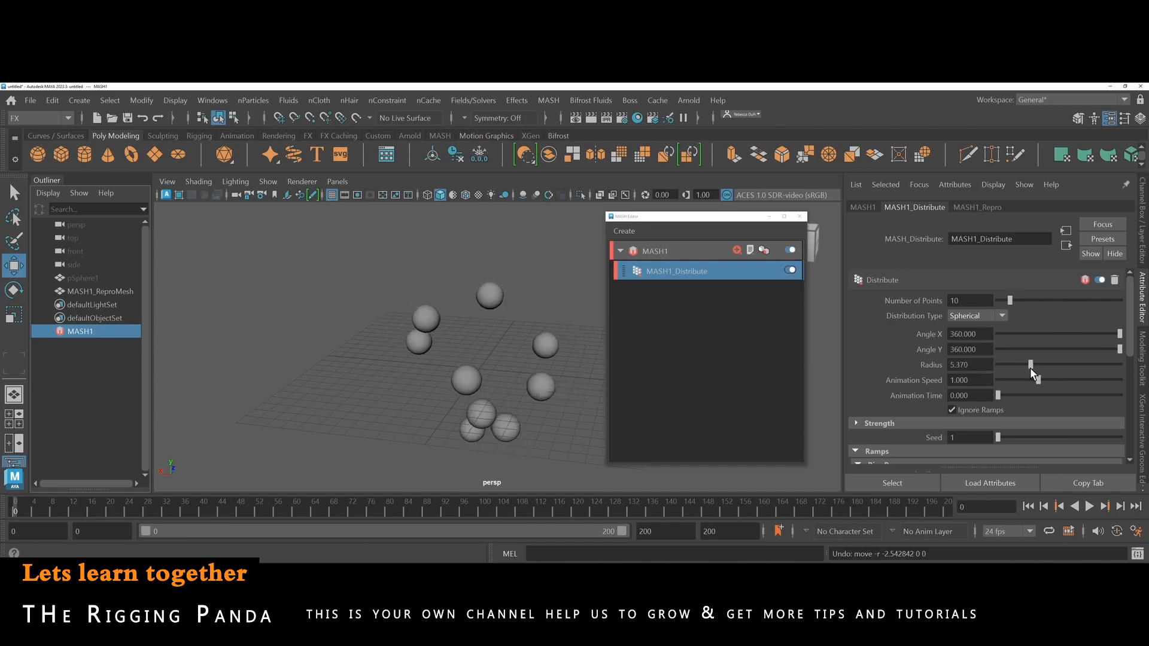
{"action": "mouse_move", "coordinate": [1014, 302]}
{"action": "left_mouse_down"}
{"action": "mouse_move", "coordinate": [1080, 304]}
{"action": "mouse_move", "coordinate": [1000, 314]}
{"action": "mouse_move", "coordinate": [1010, 314]}
{"action": "left_mouse_up"}
Set the Distribution Type to Radial and reduce the Radius to about 3.507 to form a tight ring of spheres.
{"action": "left_click", "coordinate": [1003, 316]}
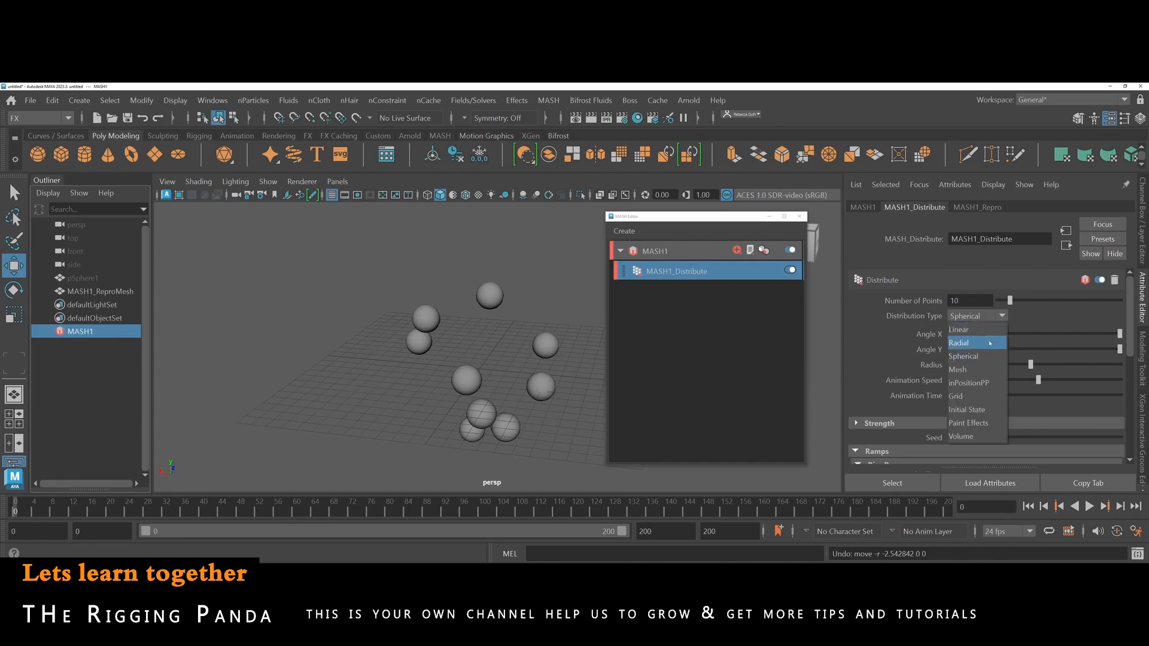
{"action": "left_click", "coordinate": [991, 343]}
{"action": "mouse_move", "coordinate": [1029, 330]}
{"action": "left_mouse_down"}
{"action": "mouse_move", "coordinate": [1007, 335]}
{"action": "mouse_move", "coordinate": [1018, 333]}
{"action": "left_mouse_up"}
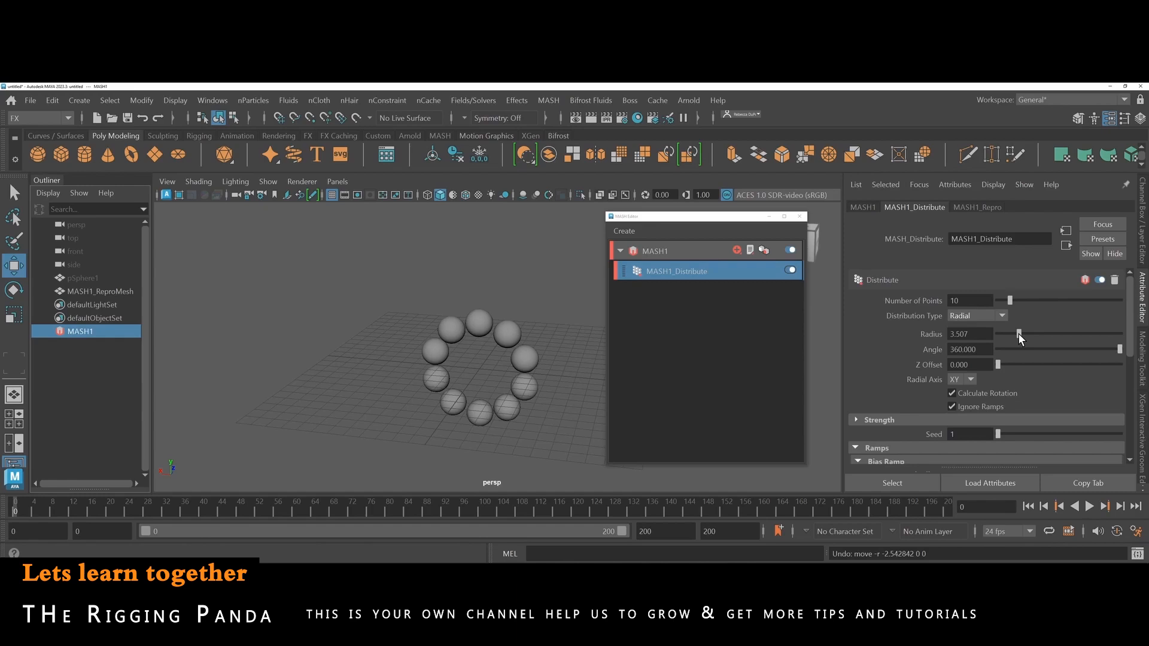
{"action": "scroll", "coordinate": [1020, 334], "scroll_direction": "down", "scroll_amount": 1}
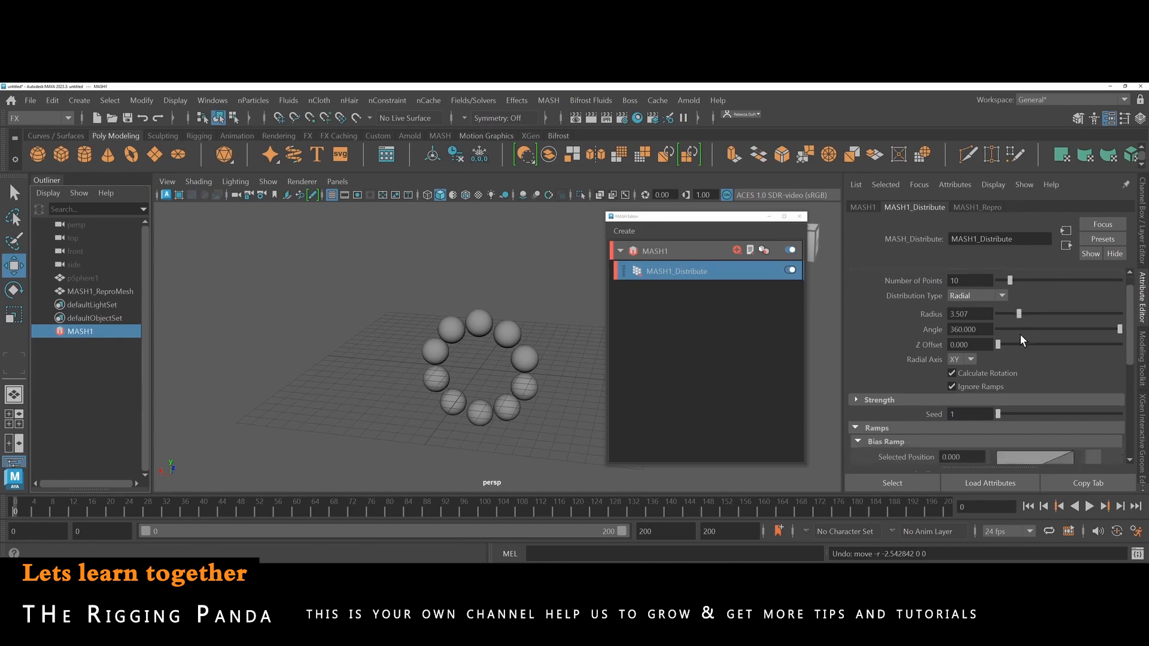
{"action": "scroll", "coordinate": [1020, 337], "scroll_direction": "up", "scroll_amount": 1}
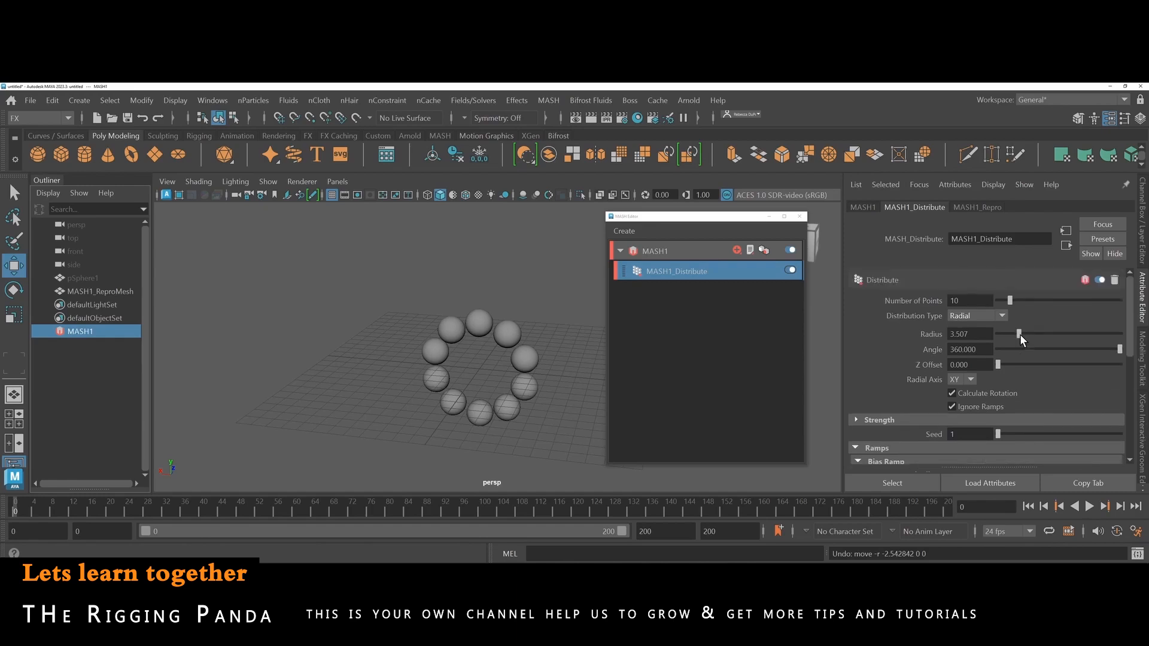
Examine the MASH1_Repro attributes, including the Level Of Detail options, object list, output attributes and remap attributes.
{"action": "left_click", "coordinate": [981, 207]}
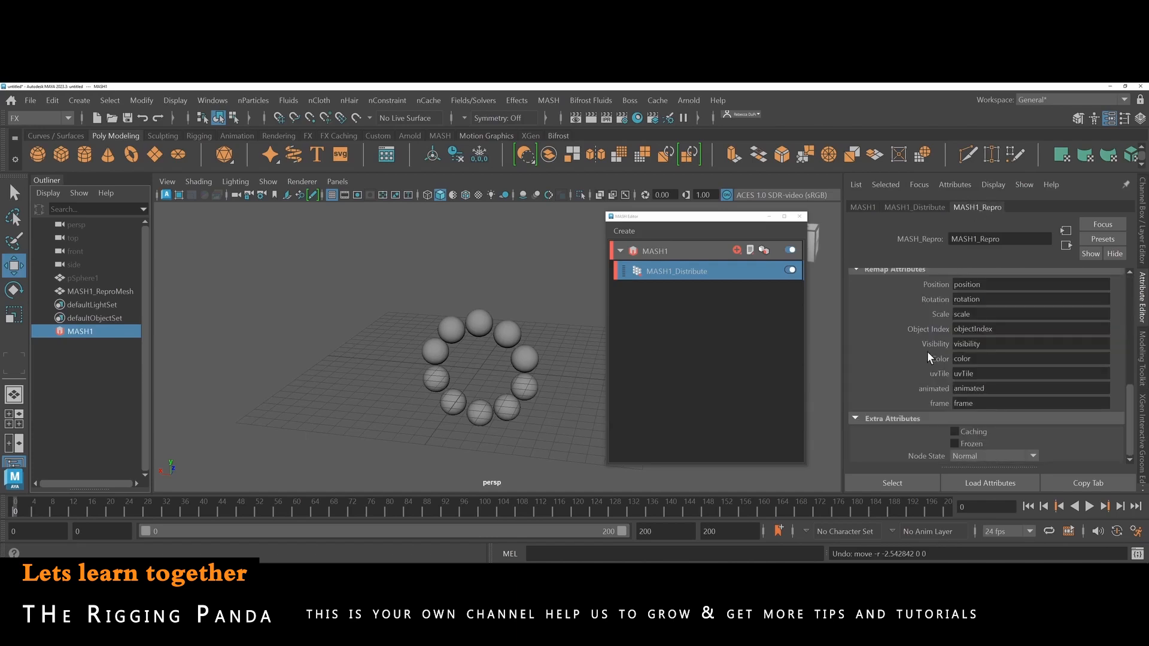
{"action": "scroll", "coordinate": [928, 354], "scroll_direction": "up", "scroll_amount": 8}
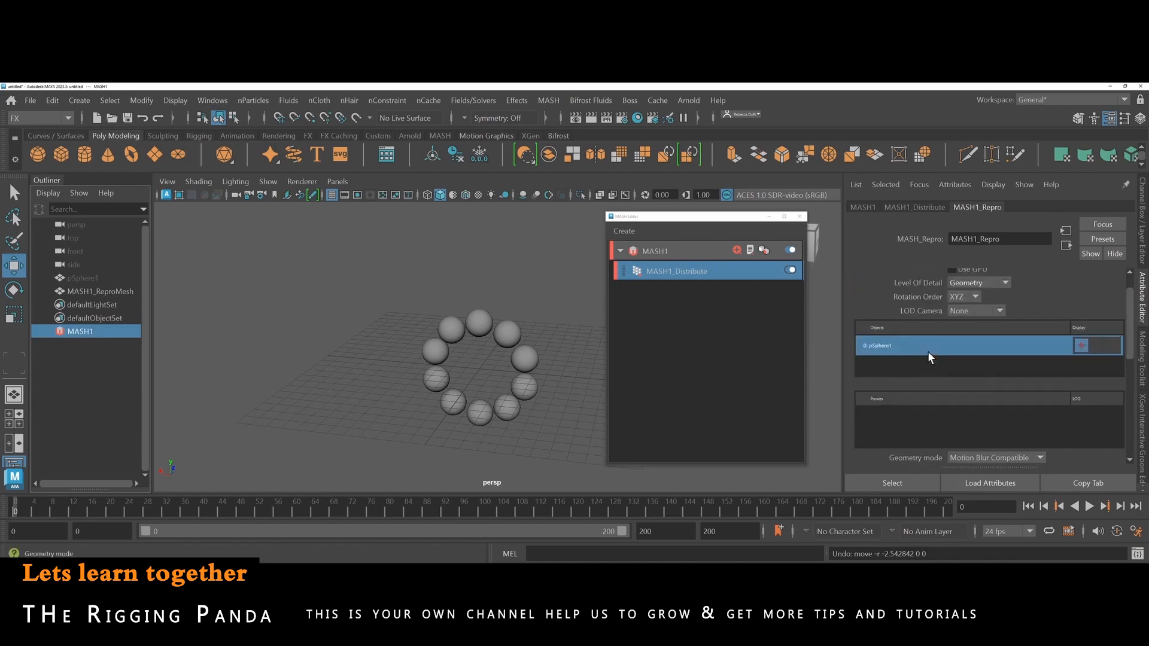
{"action": "scroll", "coordinate": [927, 357], "scroll_direction": "up", "scroll_amount": 1}
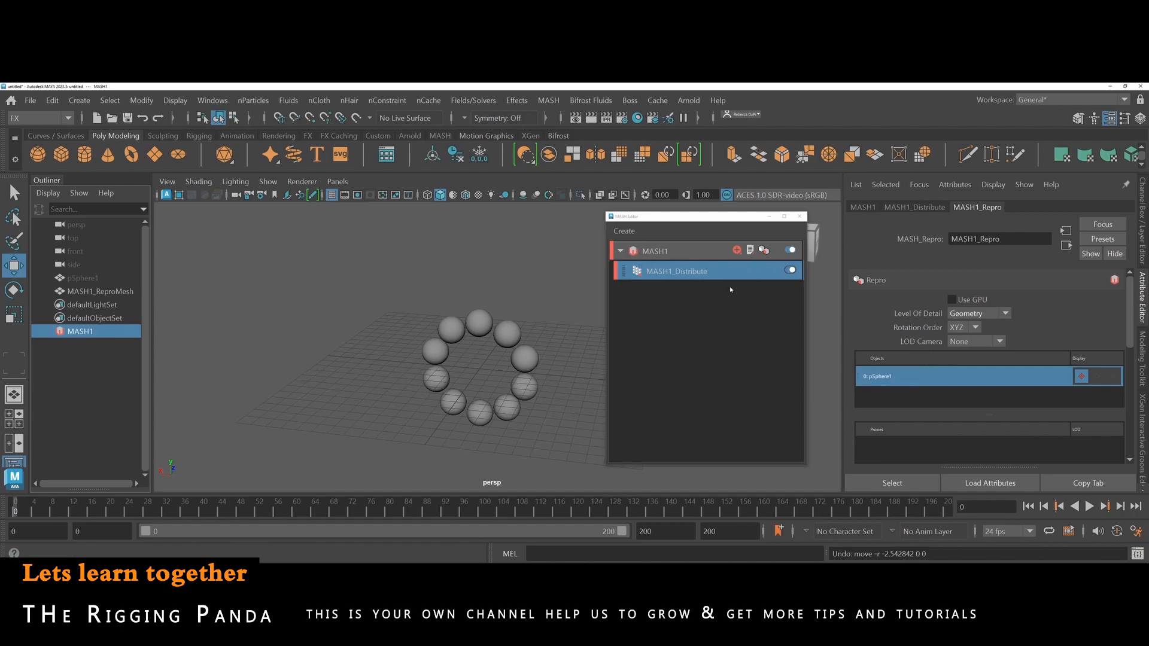
{"action": "left_click", "coordinate": [963, 313]}
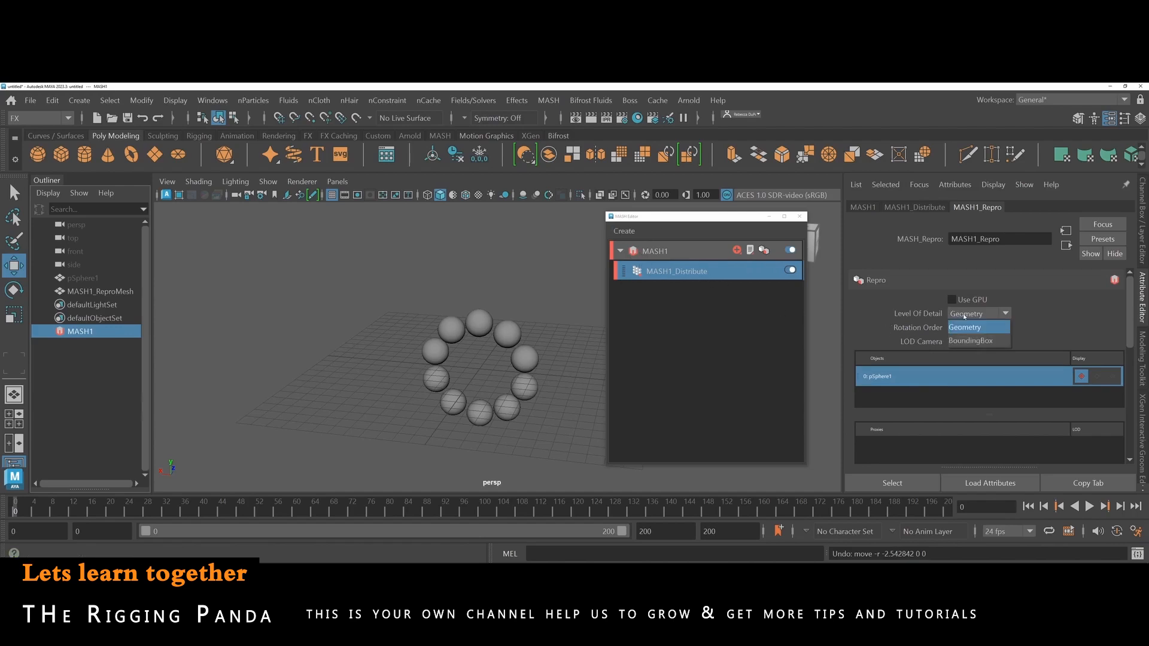
{"action": "left_click", "coordinate": [964, 314]}
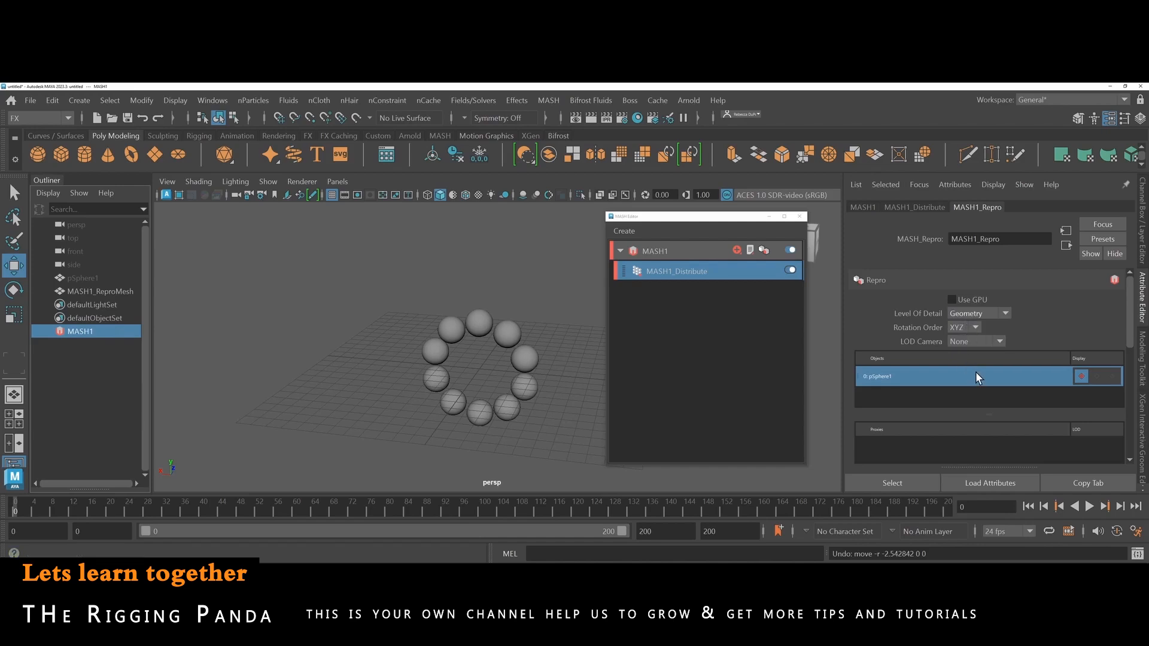
{"action": "scroll", "coordinate": [974, 371], "scroll_direction": "down", "scroll_amount": 5}
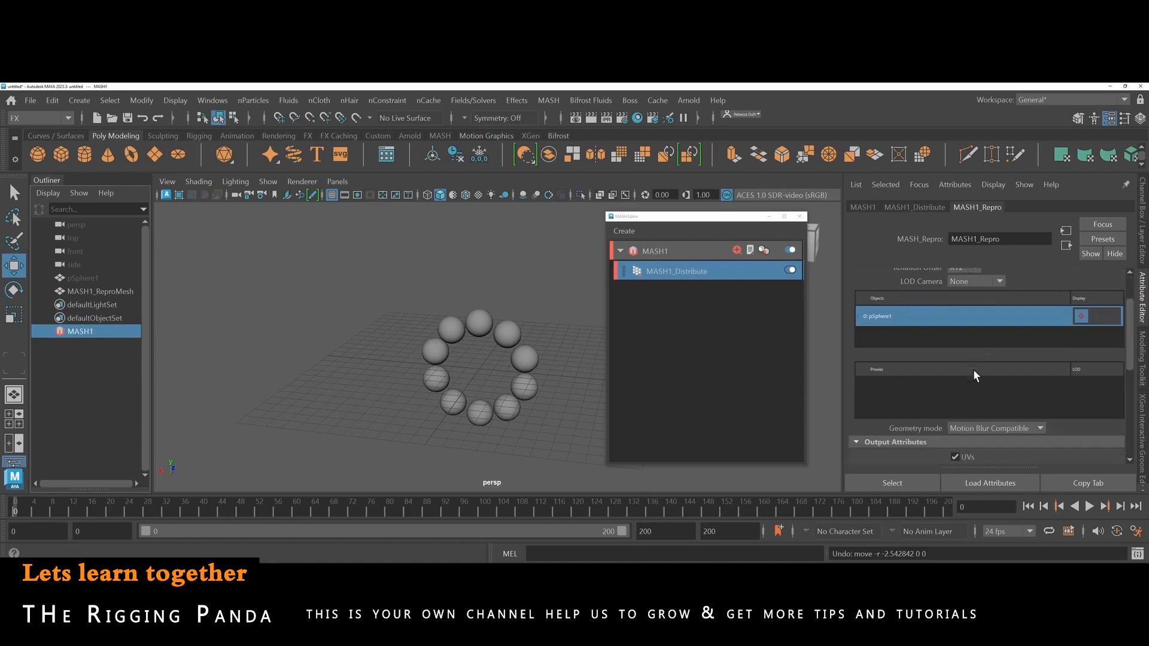
{"action": "scroll", "coordinate": [973, 369], "scroll_direction": "down", "scroll_amount": 4}
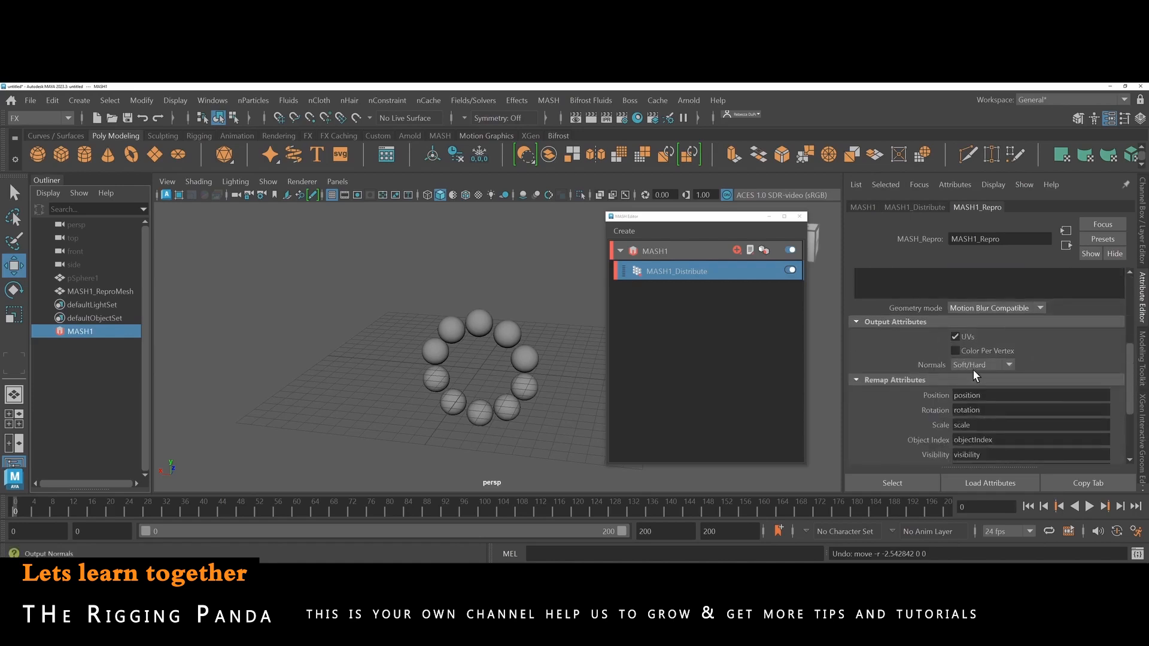
{"action": "scroll", "coordinate": [973, 370], "scroll_direction": "down", "scroll_amount": 3}
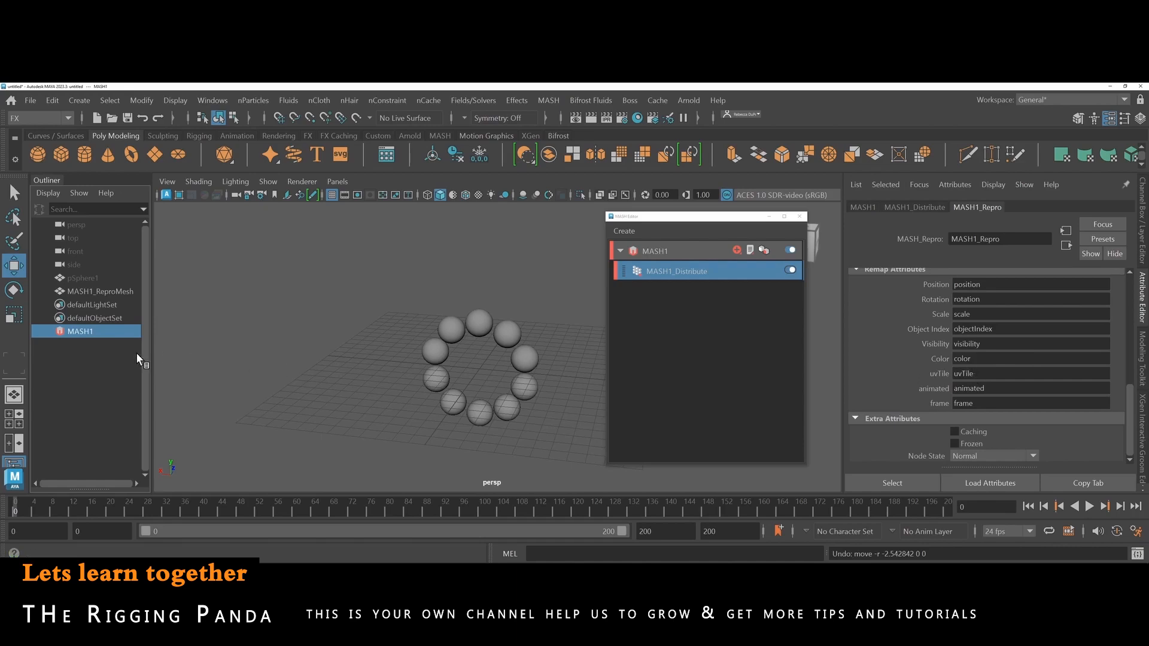
Assign a new Blinn material to MASH1_ReproMesh and set its Color to green.
{"action": "left_click", "coordinate": [113, 292]}
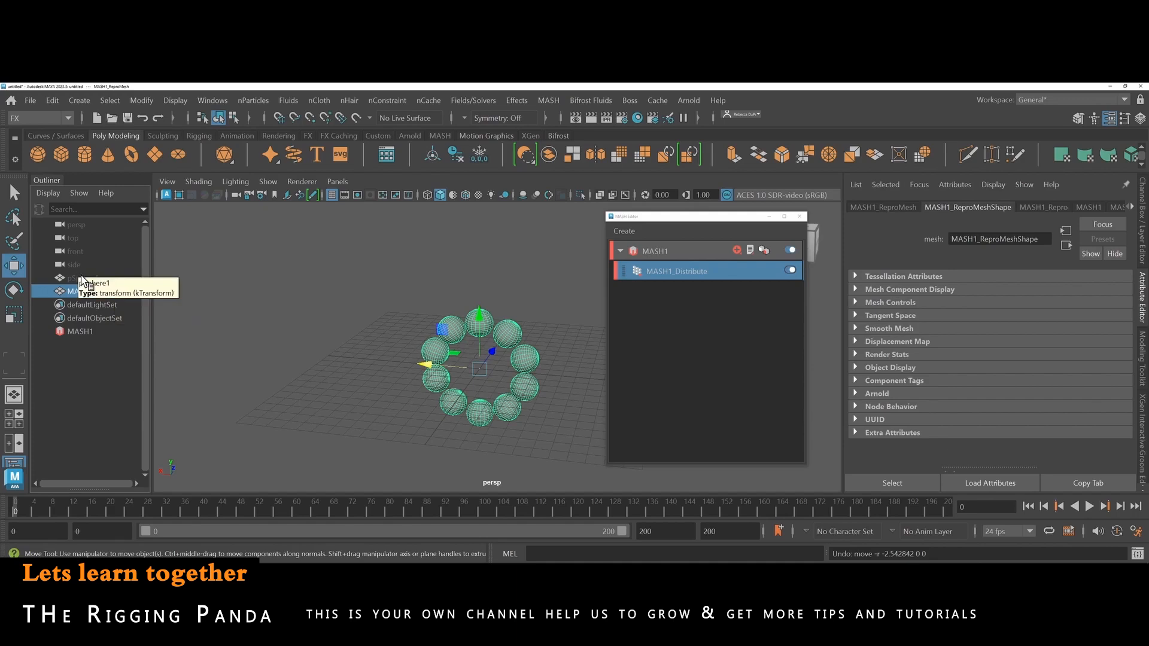
{"action": "scroll", "coordinate": [1039, 206], "scroll_direction": "down", "scroll_amount": 4}
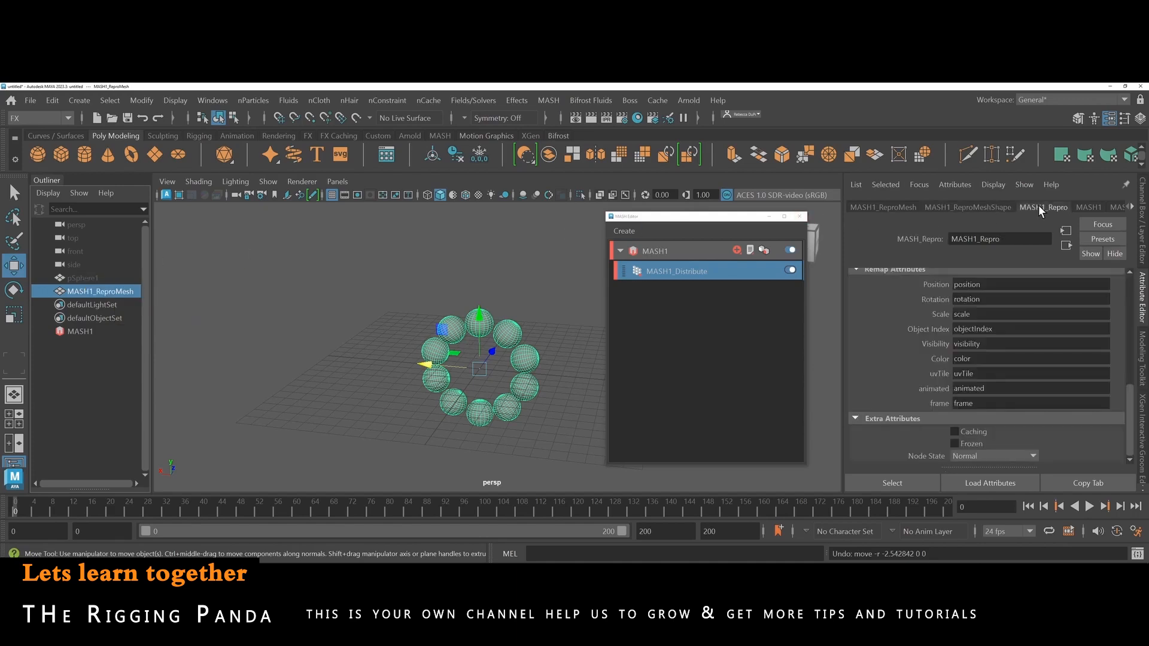
{"action": "scroll", "coordinate": [1037, 205], "scroll_direction": "down", "scroll_amount": 2}
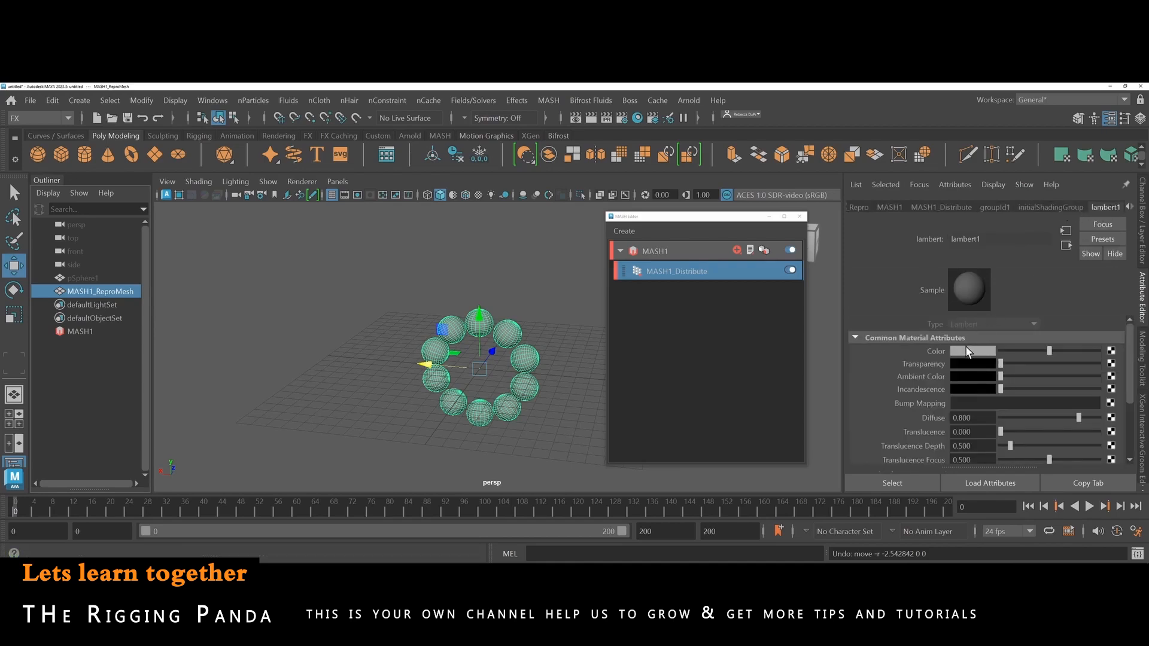
{"action": "right_click", "coordinate": [490, 351]}
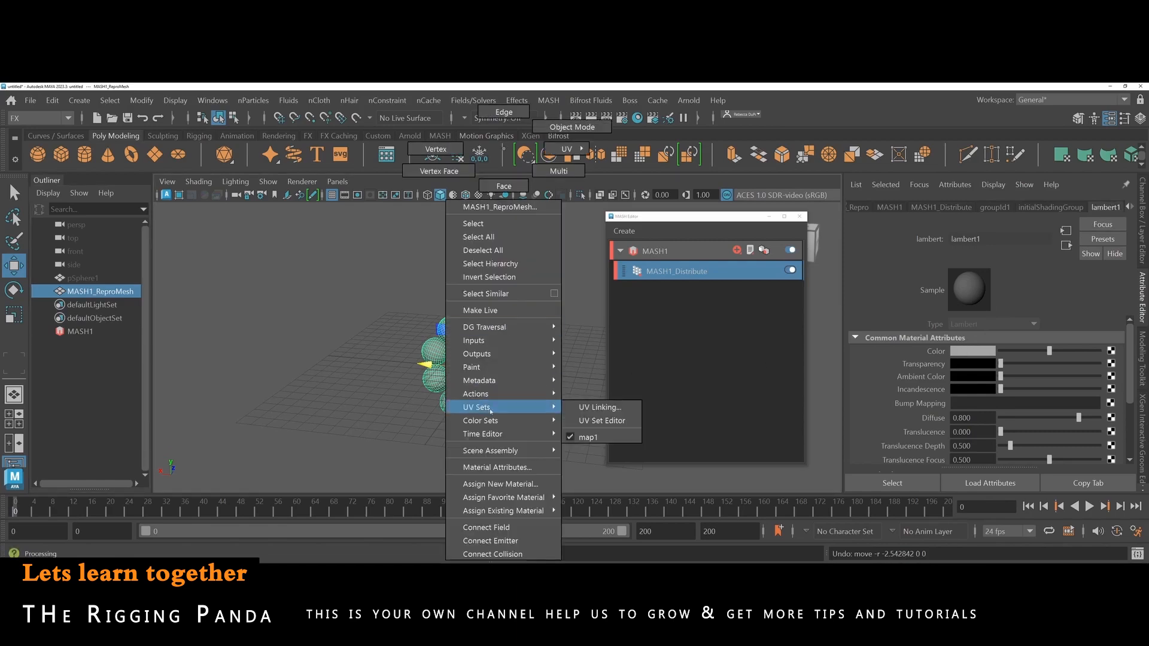
{"action": "left_click", "coordinate": [508, 482]}
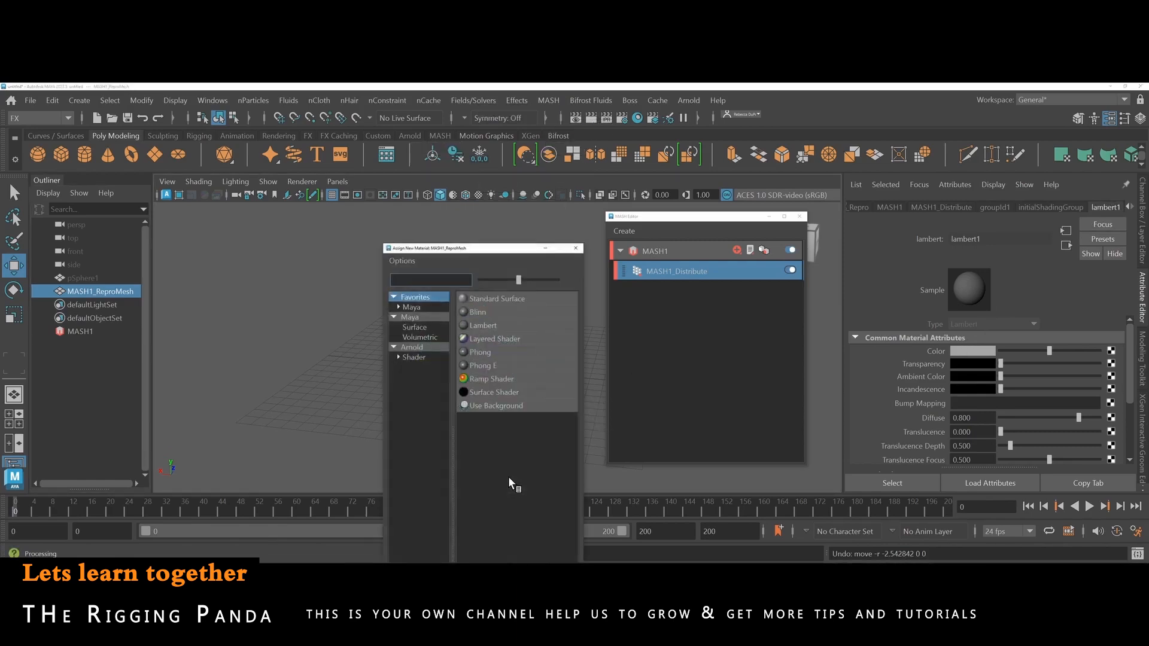
{"action": "left_click", "coordinate": [479, 312]}
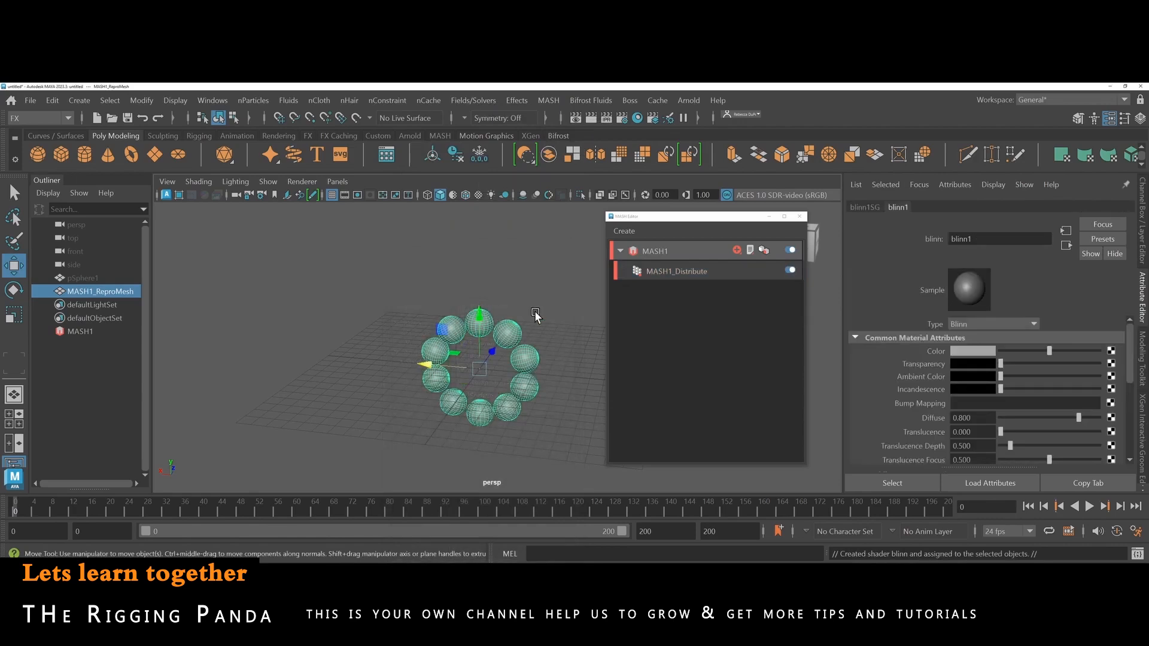
{"action": "left_click", "coordinate": [979, 349]}
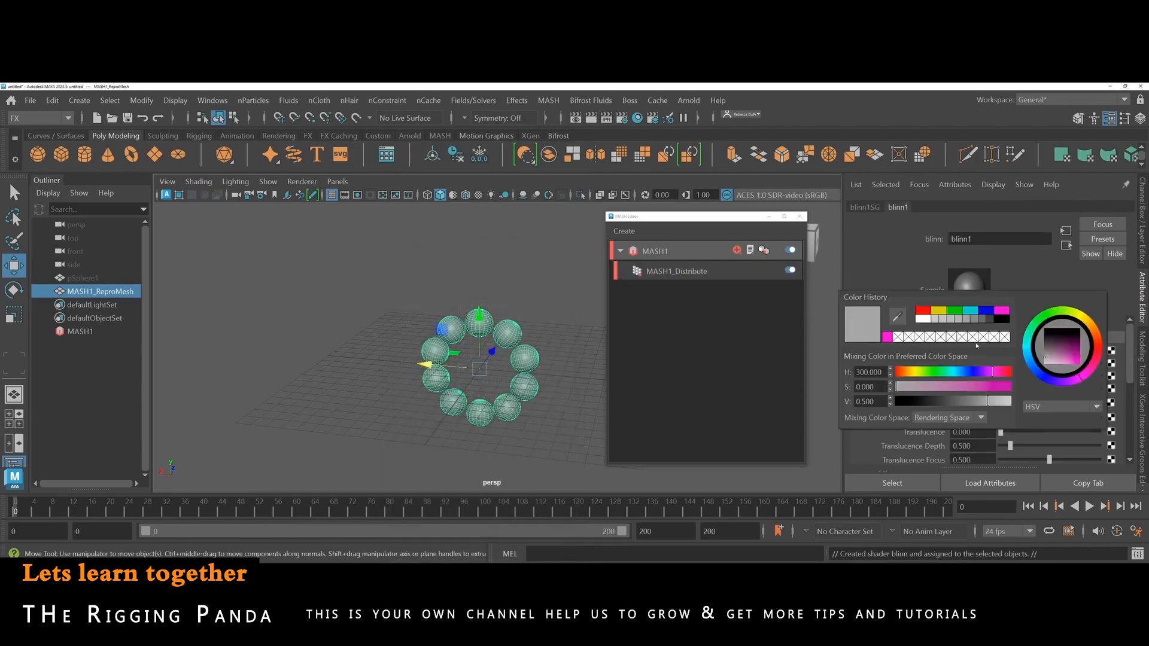
{"action": "left_click", "coordinate": [957, 312]}
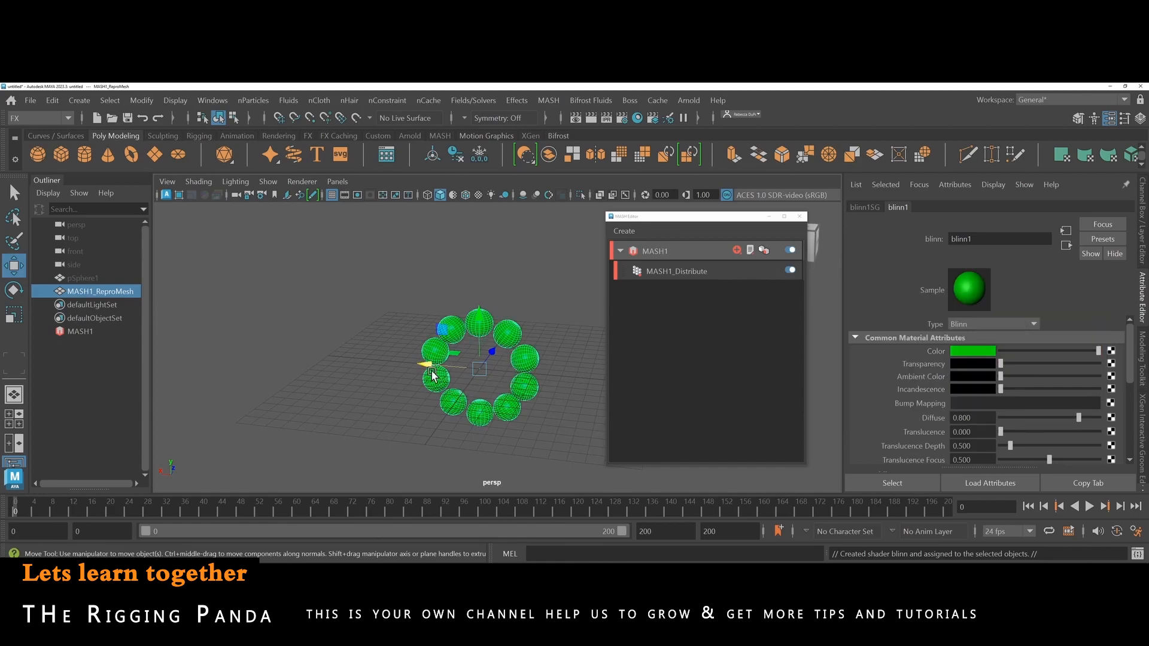
Set the Blinn material's Reflectivity to 1.000 and its Eccentricity to about 0.085.
{"action": "scroll", "coordinate": [912, 392], "scroll_direction": "down", "scroll_amount": 5}
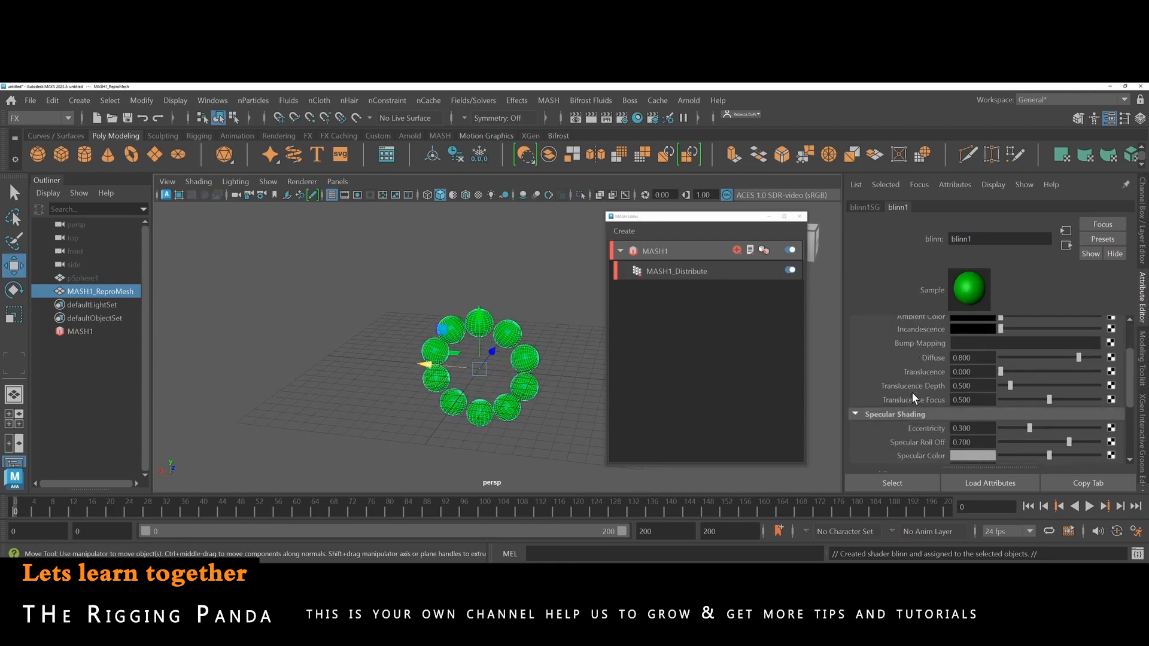
{"action": "left_click_drag", "start_coordinate": [1031, 388], "coordinate": [1100, 388]}
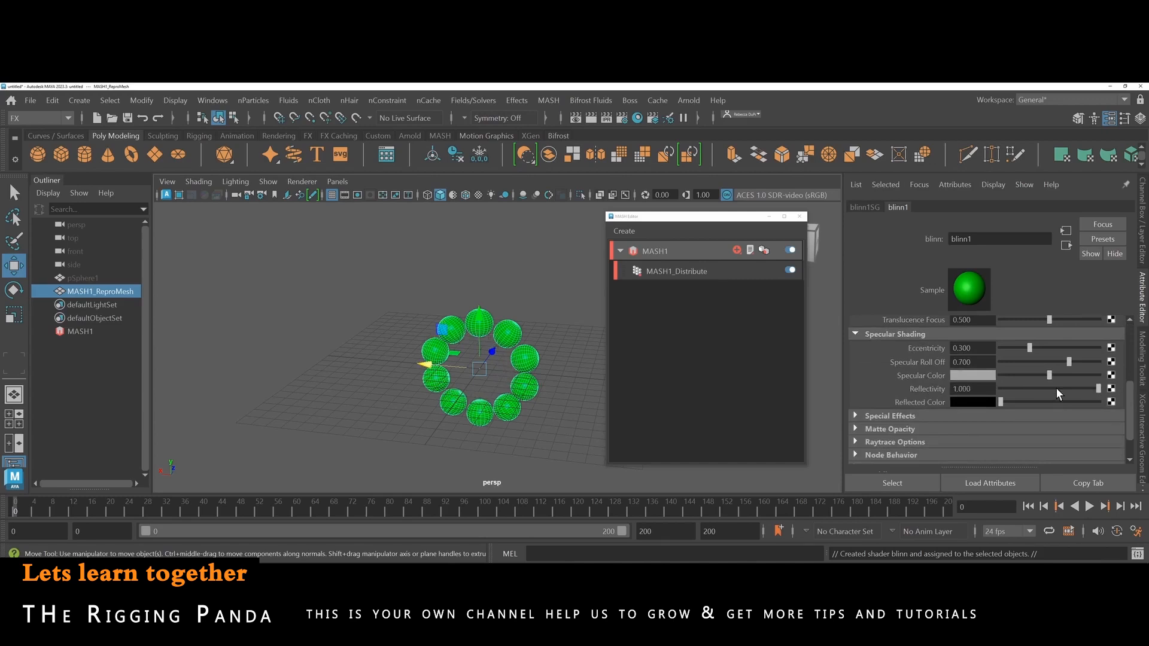
{"action": "left_click_drag", "start_coordinate": [1029, 347], "coordinate": [1010, 348]}
{"action": "scroll", "coordinate": [975, 406], "scroll_direction": "down", "scroll_amount": 2}
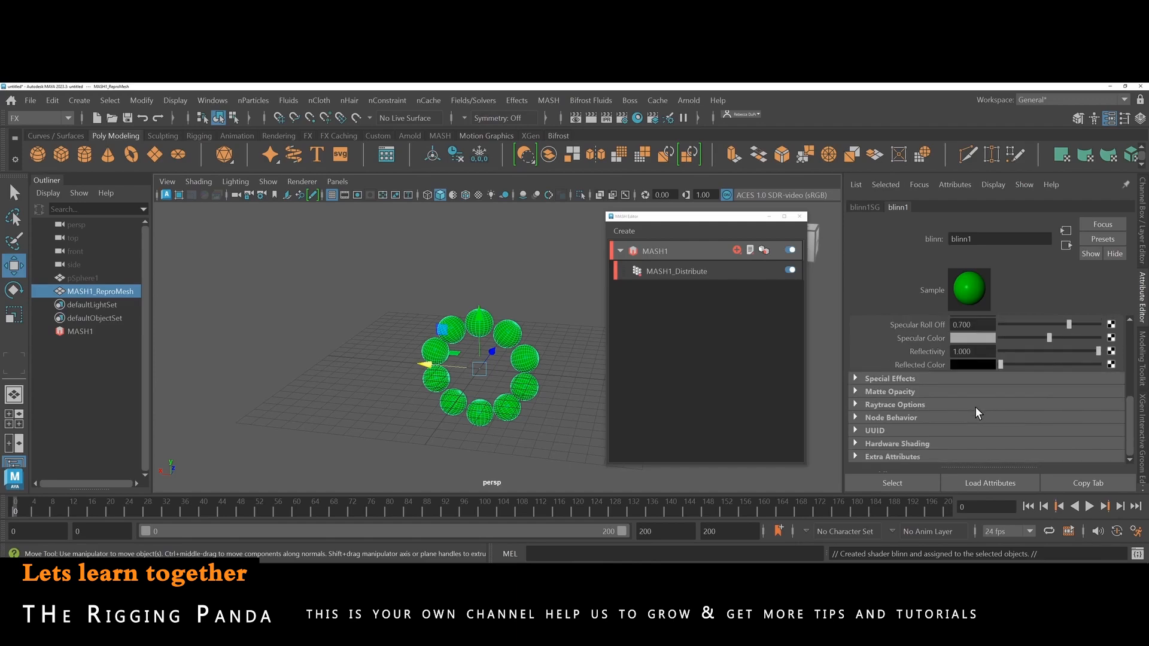
{"action": "scroll", "coordinate": [975, 407], "scroll_direction": "up", "scroll_amount": 5}
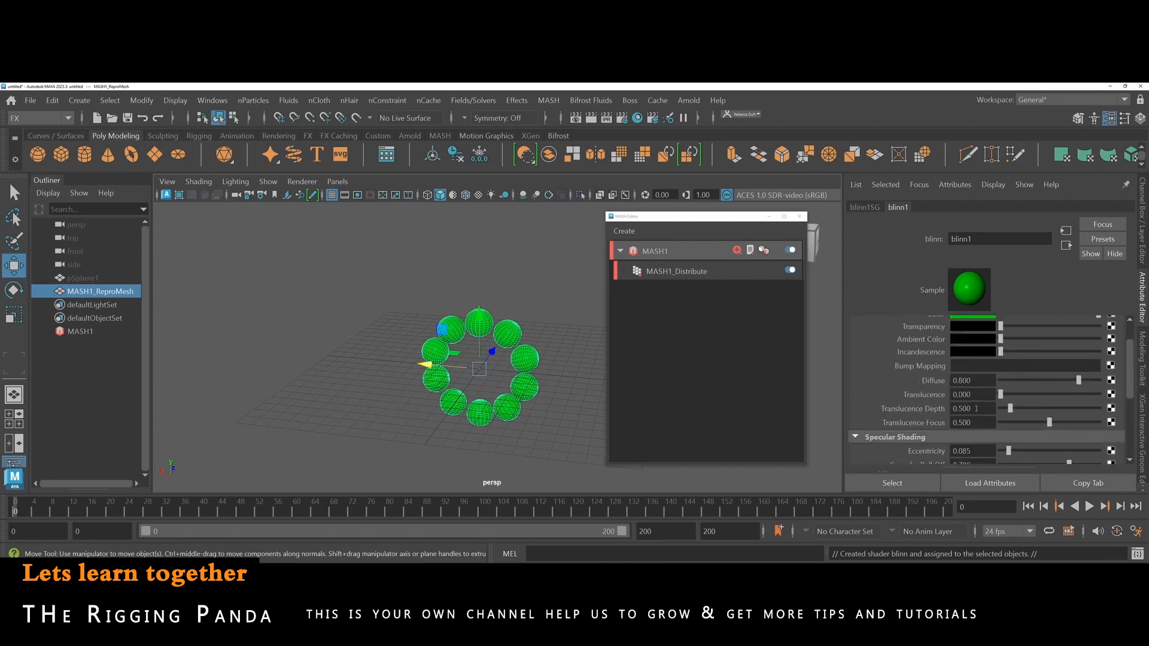
{"action": "scroll", "coordinate": [976, 408], "scroll_direction": "up", "scroll_amount": 2}
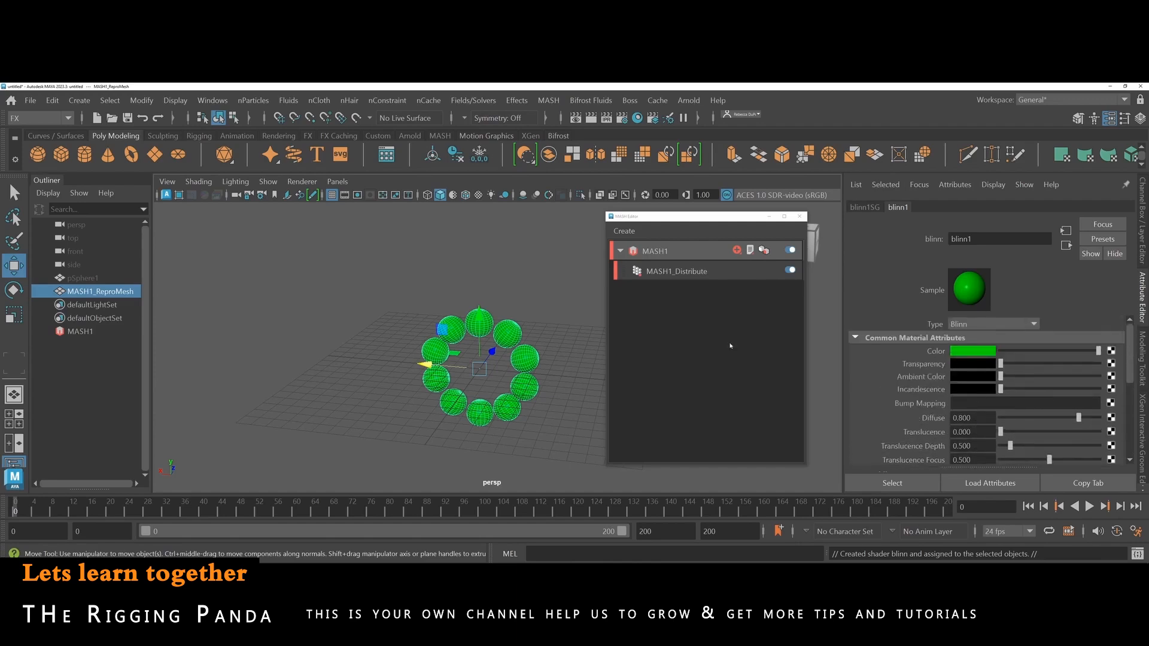
Add an Arnold SkyDome light and render the scene in the Arnold RenderView, moving that window clear of the MASH Editor.
{"action": "left_click", "coordinate": [78, 332]}
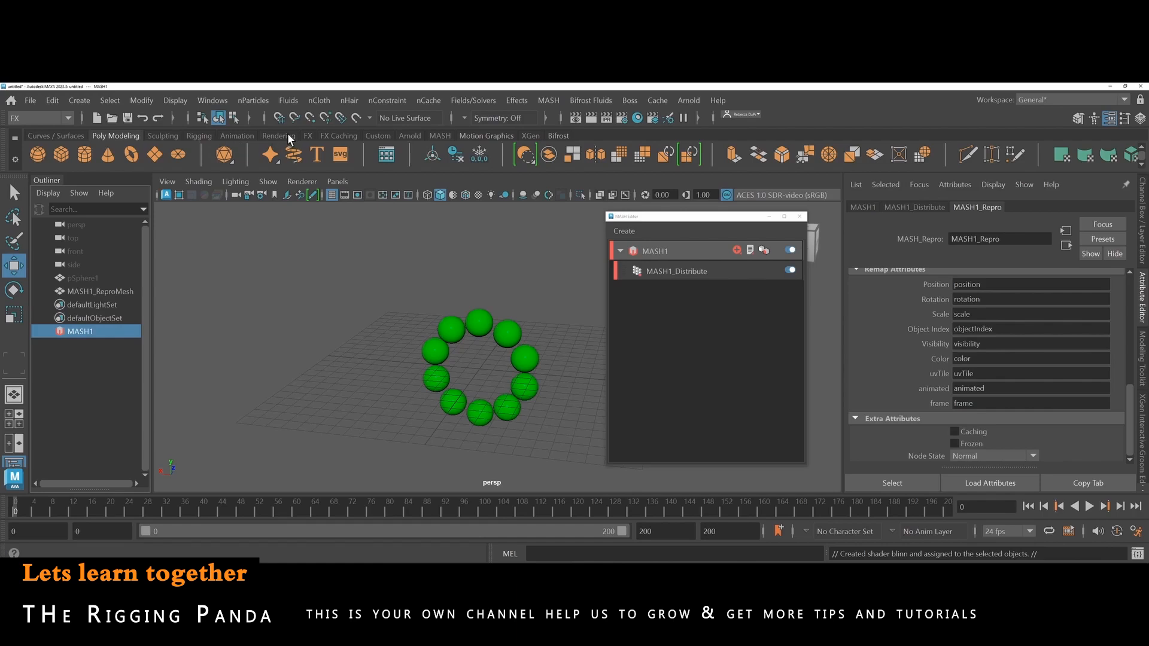
{"action": "left_click", "coordinate": [402, 135]}
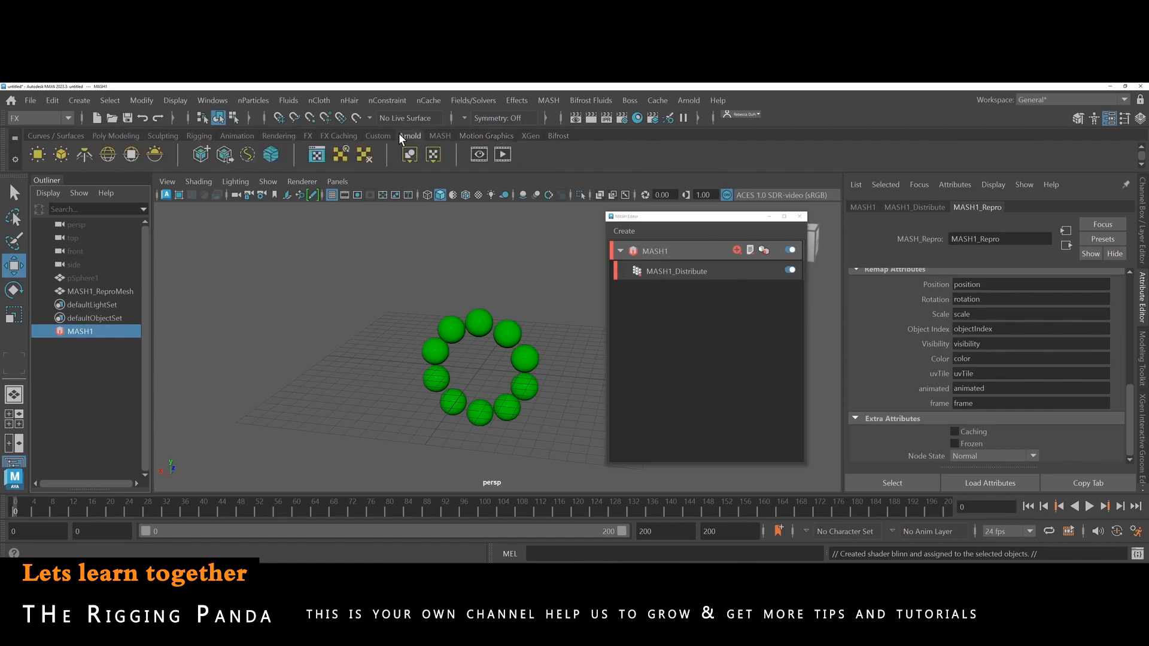
{"action": "left_click", "coordinate": [110, 156]}
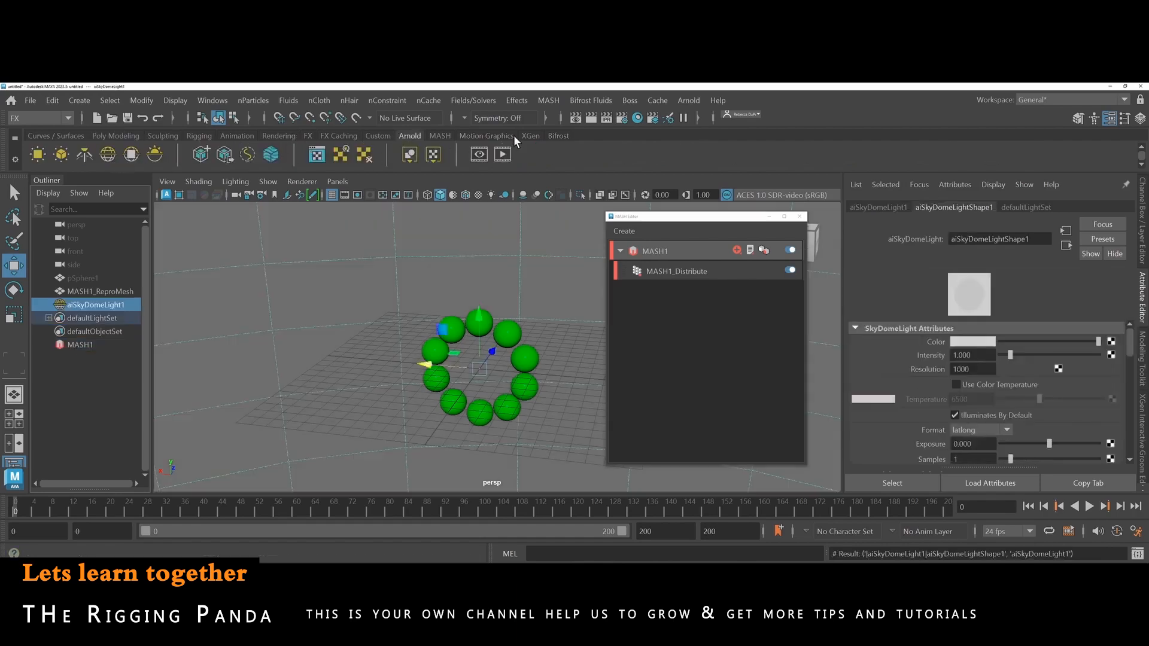
{"action": "left_click", "coordinate": [602, 118]}
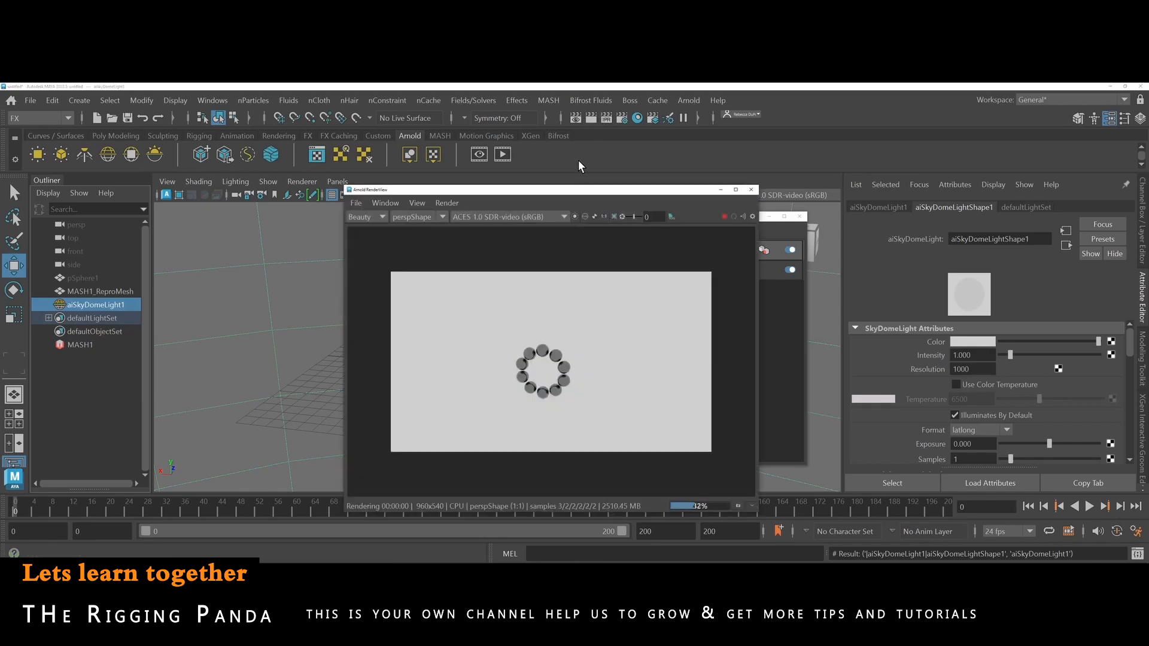
{"action": "left_click_drag", "start_coordinate": [574, 190], "coordinate": [263, 148]}
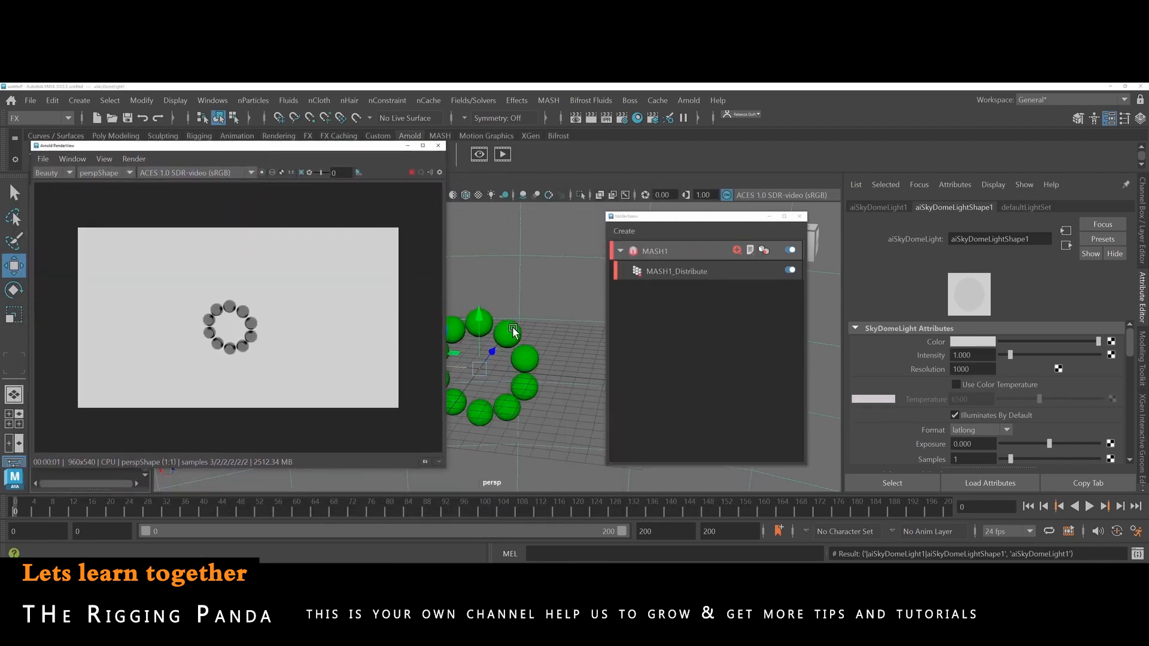
Inspect the reflective sphere ring in the live Arnold render at close range and from different camera angles.
{"action": "scroll", "coordinate": [549, 341], "scroll_direction": "up", "scroll_amount": 8}
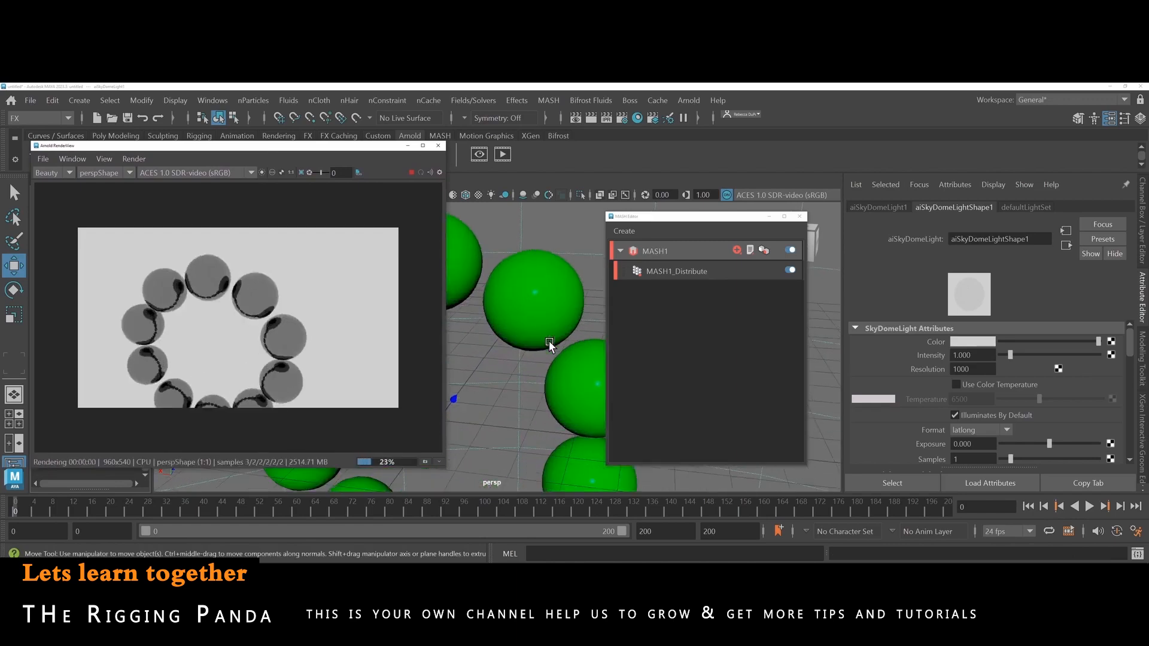
{"action": "left_click_drag", "start_coordinate": [548, 340], "coordinate": [561, 328], "text": "alt"}
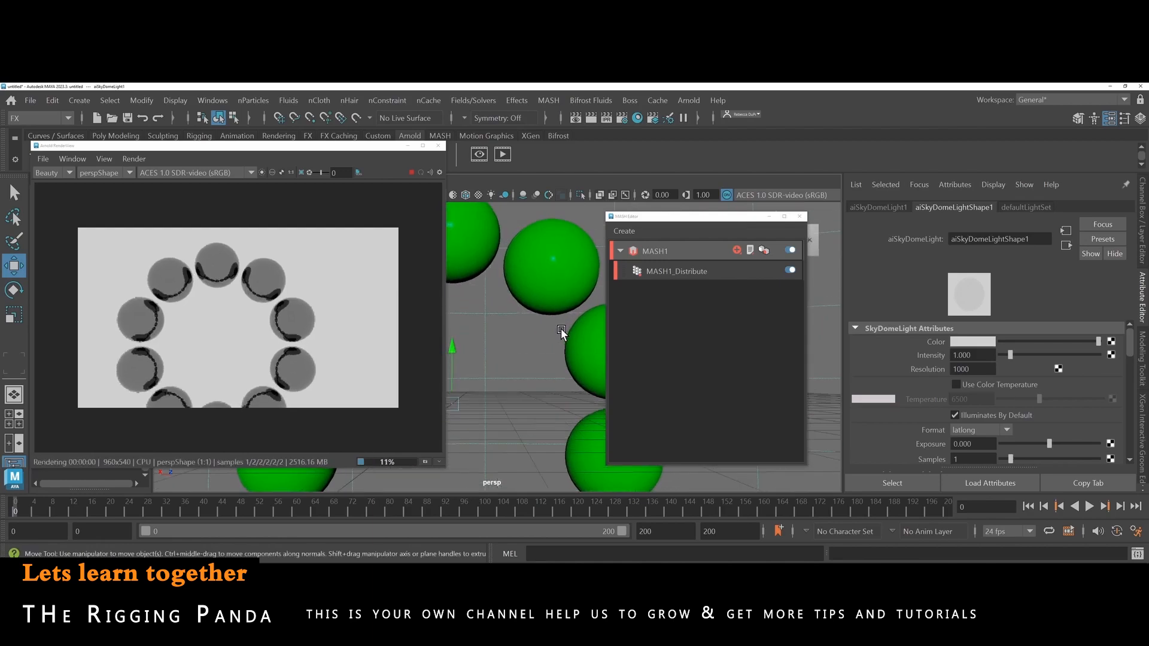
{"action": "scroll", "coordinate": [561, 329], "scroll_direction": "down", "scroll_amount": 6}
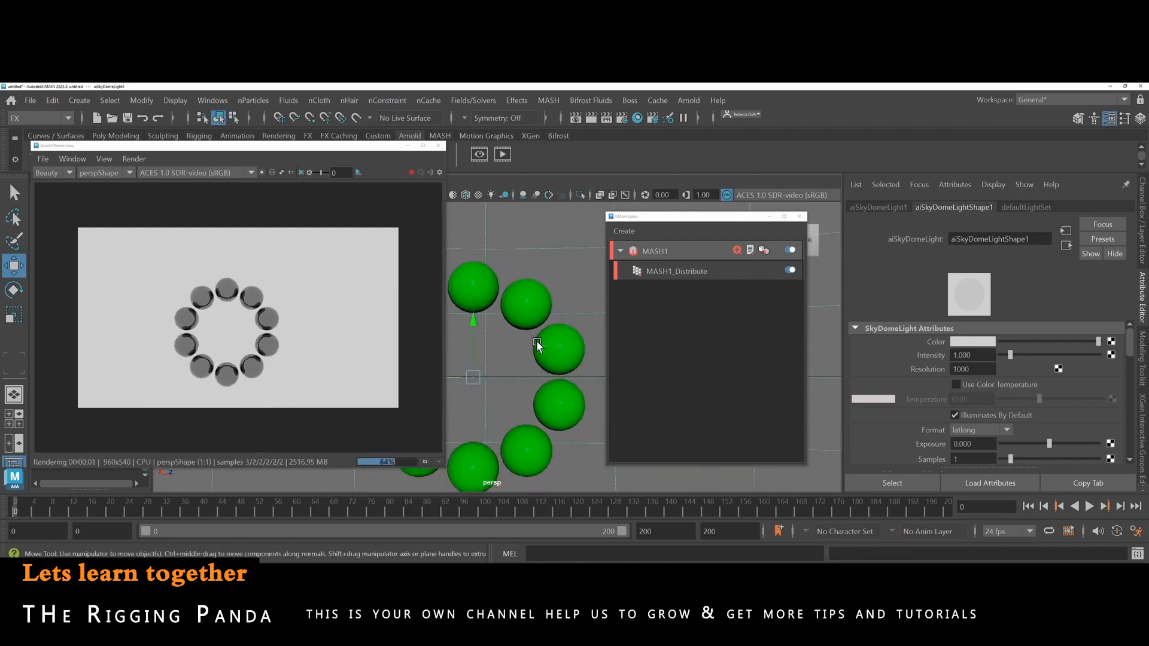
{"action": "right_click_drag", "start_coordinate": [539, 336], "coordinate": [569, 325], "text": "alt"}
{"action": "middle_click_drag", "start_coordinate": [569, 325], "coordinate": [569, 326], "text": "alt"}
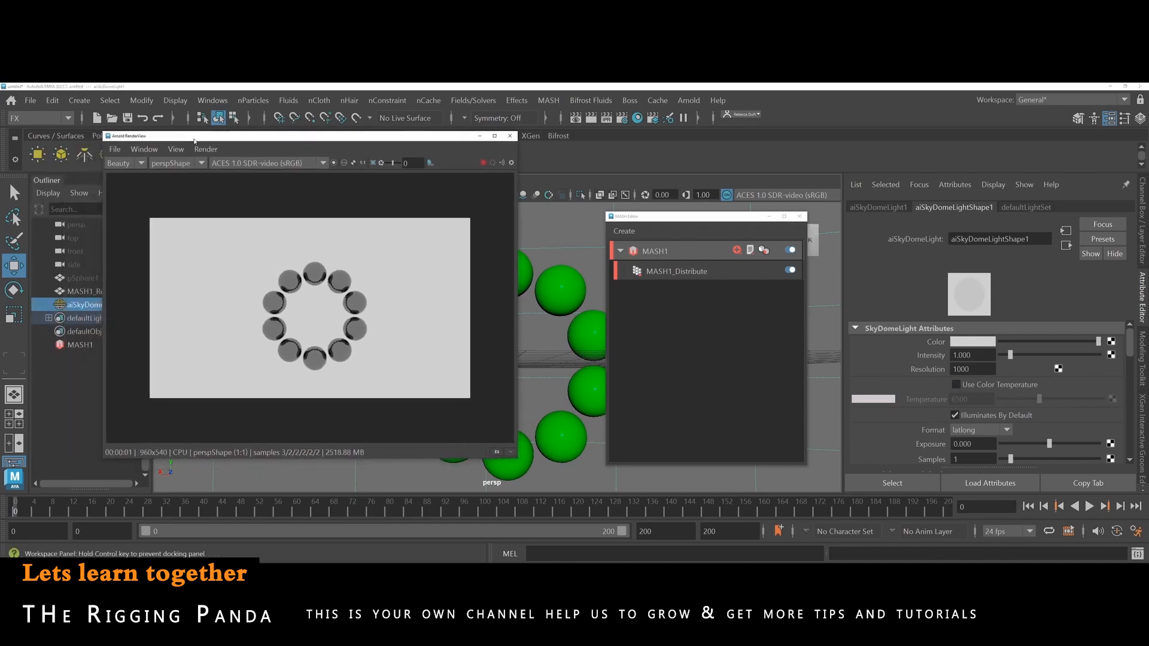
Select the MASH1 network and key the MASH1_Distribute Radius at 0.000 on frame 0.
{"action": "left_click", "coordinate": [71, 344]}
{"action": "left_click_drag", "start_coordinate": [232, 141], "coordinate": [141, 123]}
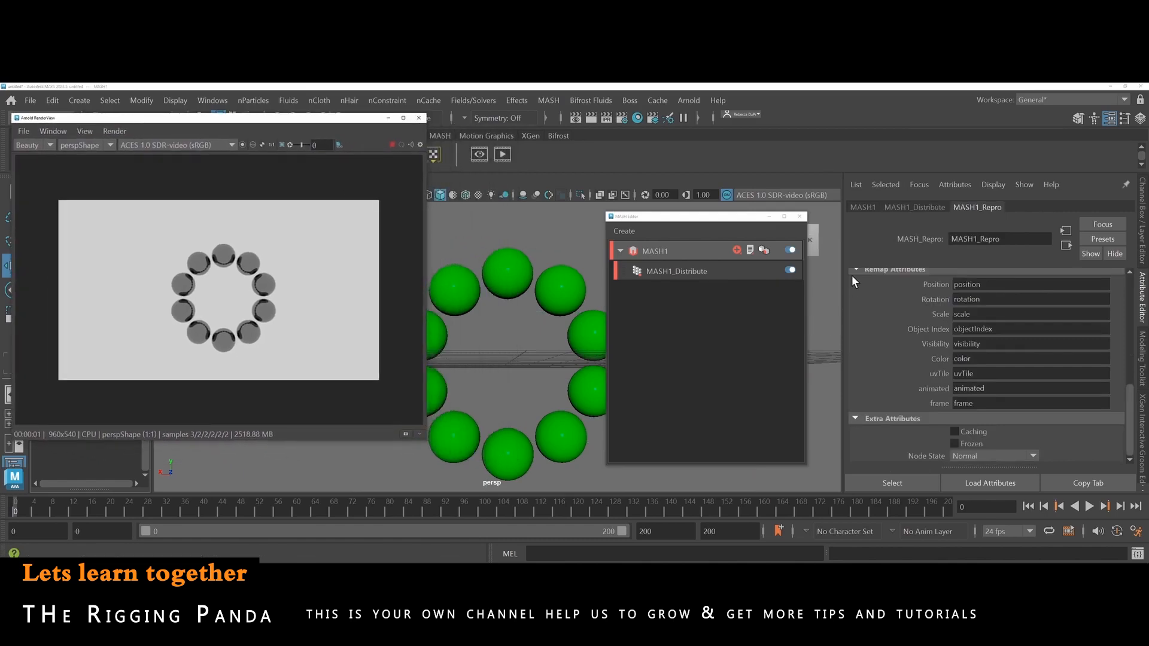
{"action": "left_click", "coordinate": [897, 208]}
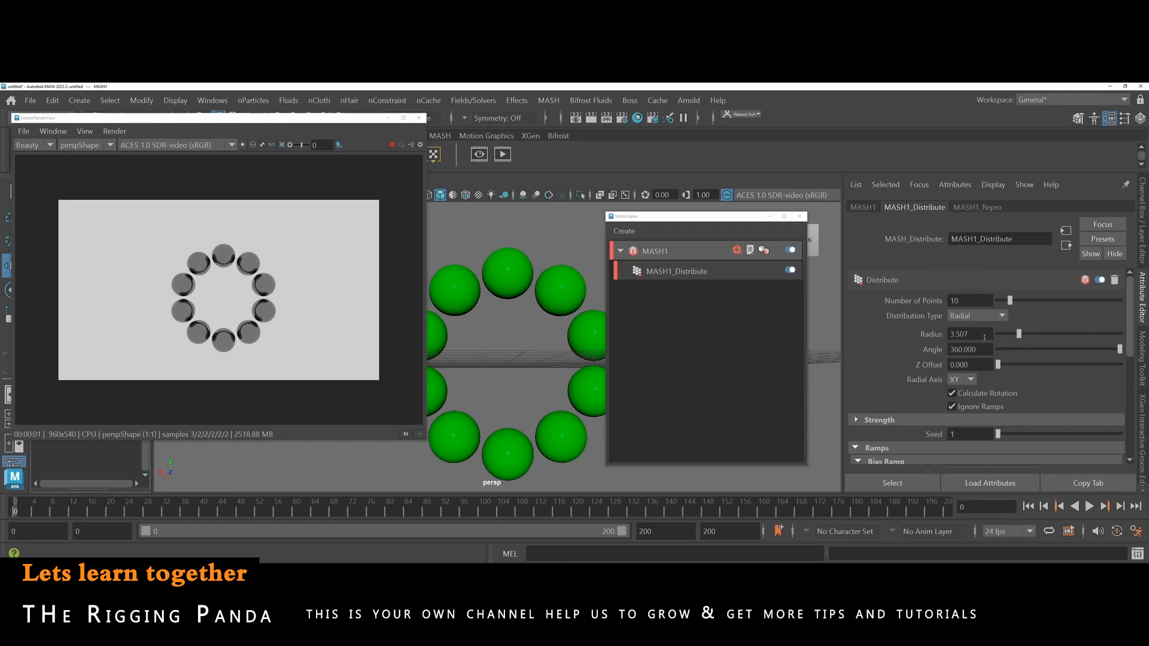
{"action": "left_click_drag", "start_coordinate": [1015, 333], "coordinate": [989, 333]}
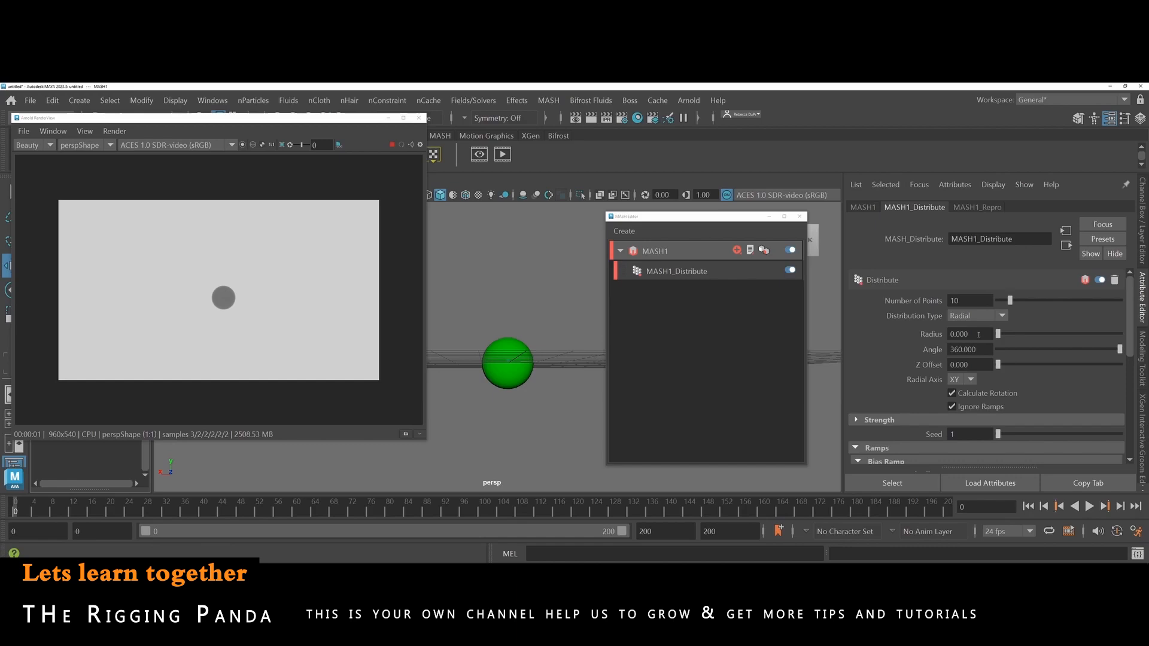
{"action": "right_click", "coordinate": [979, 335]}
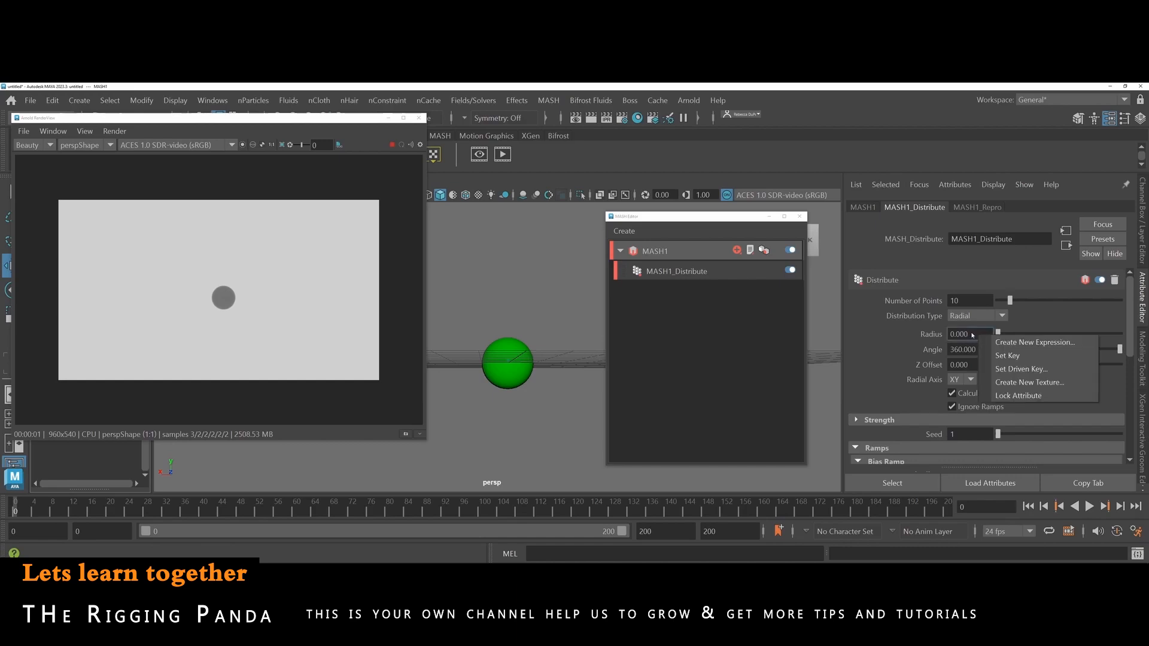
{"action": "left_click", "coordinate": [995, 355]}
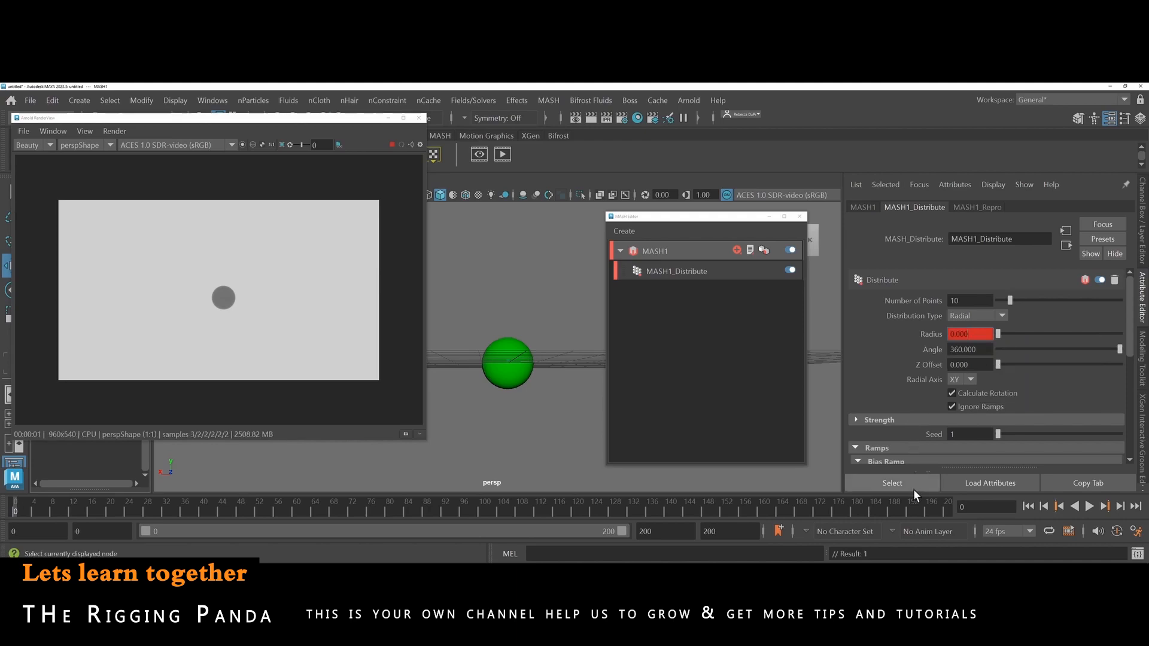
Key the MASH1_Distribute Radius at 6.000 on frame 140 and preview the animation, stopping at frame 79.
{"action": "left_click", "coordinate": [669, 511]}
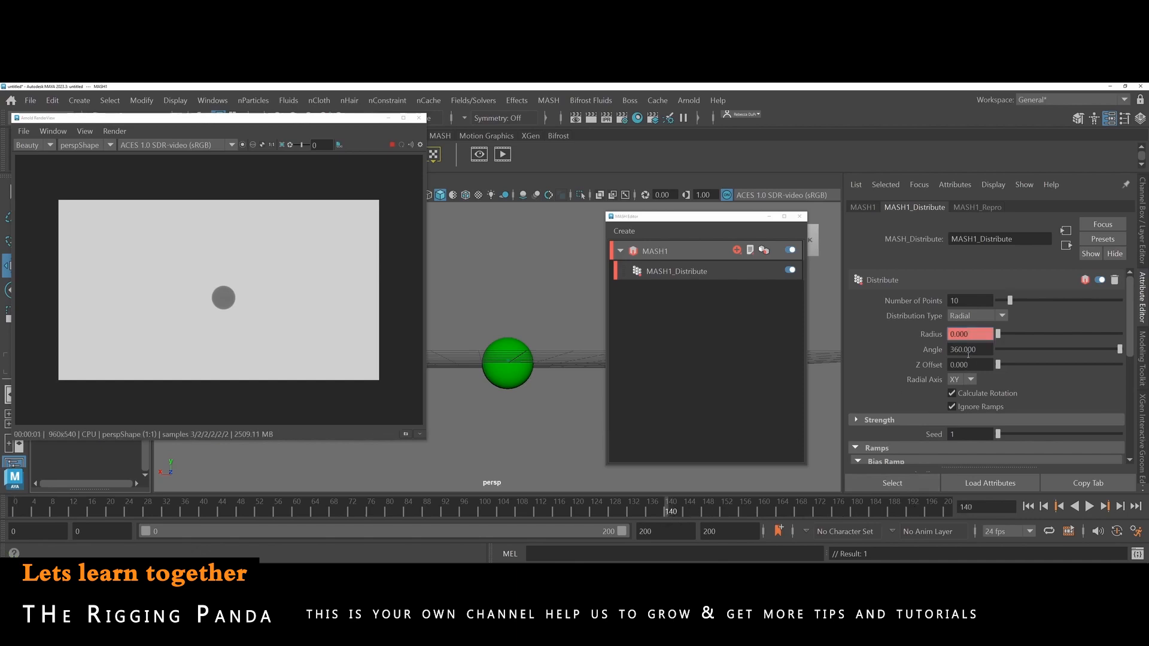
{"action": "left_click_drag", "start_coordinate": [998, 334], "coordinate": [1033, 334]}
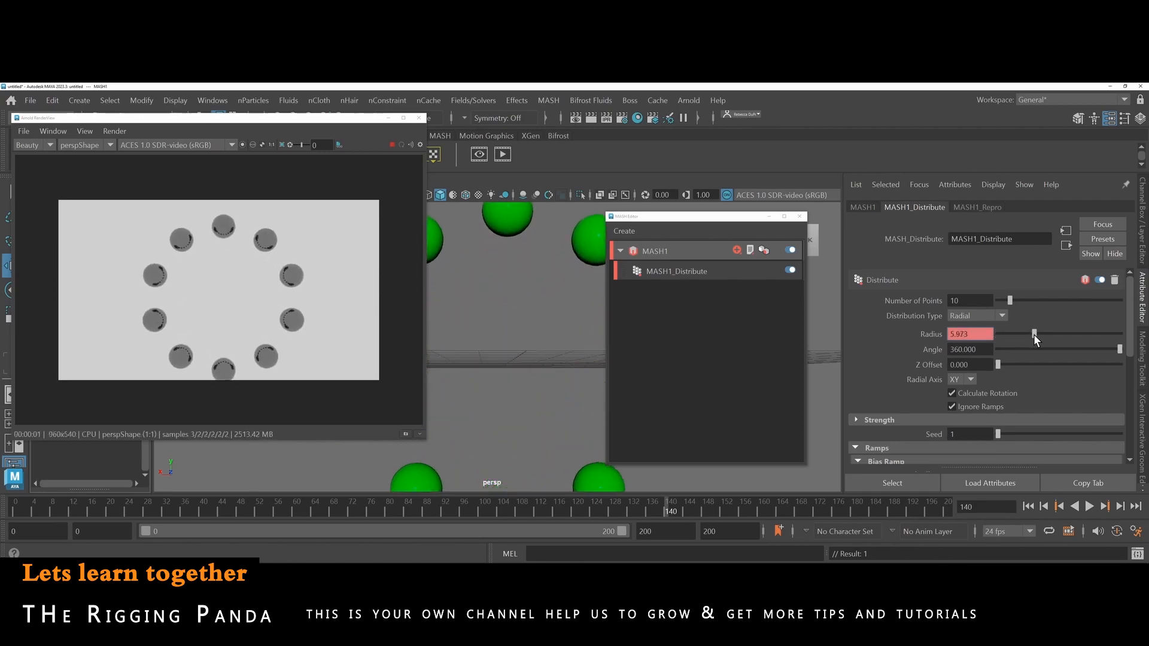
{"action": "left_click", "coordinate": [979, 334]}
{"action": "type", "text": "6"}
{"action": "key", "text": "Return"}
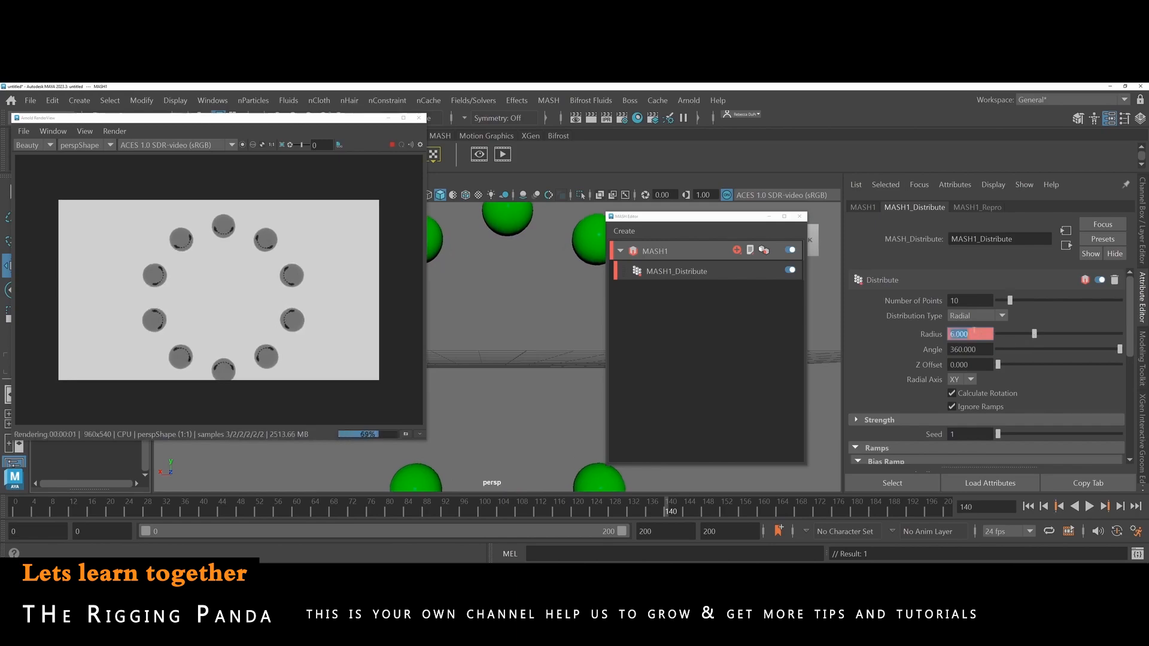
{"action": "right_click", "coordinate": [973, 332]}
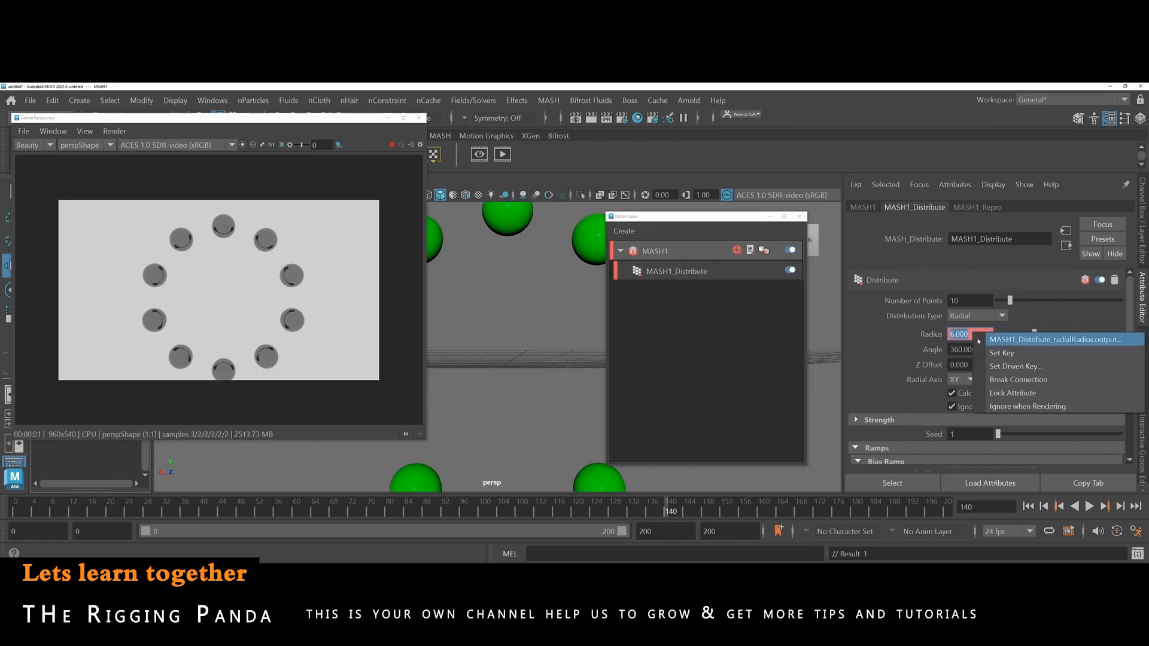
{"action": "left_click", "coordinate": [986, 352]}
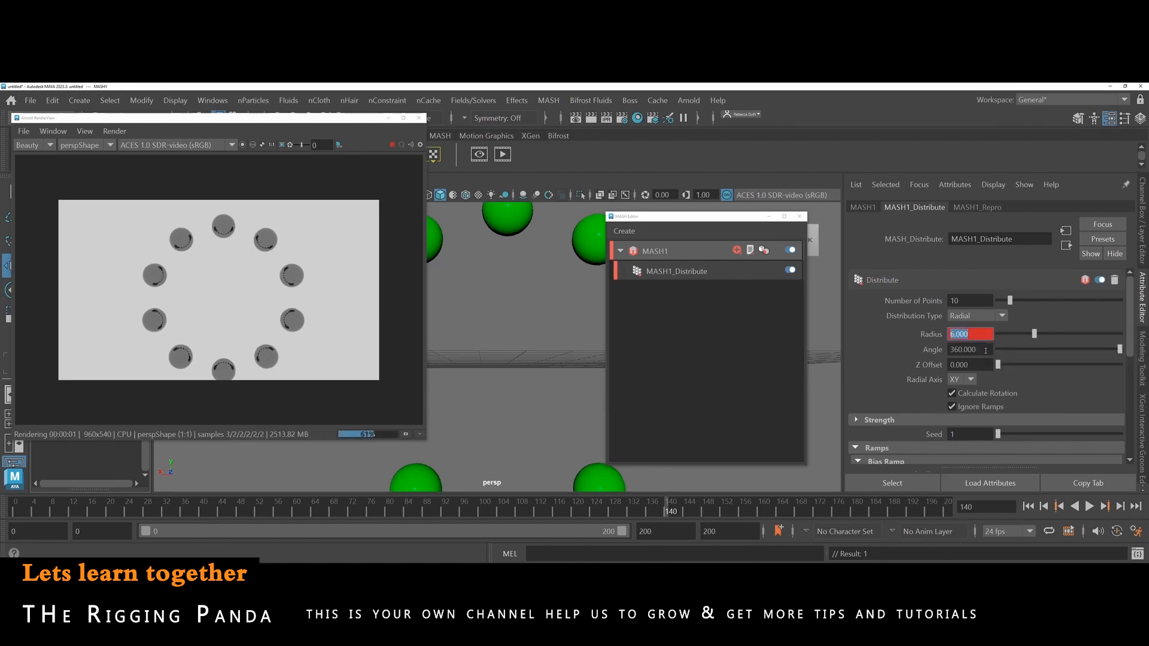
{"action": "left_click_drag", "start_coordinate": [21, 503], "coordinate": [454, 568]}
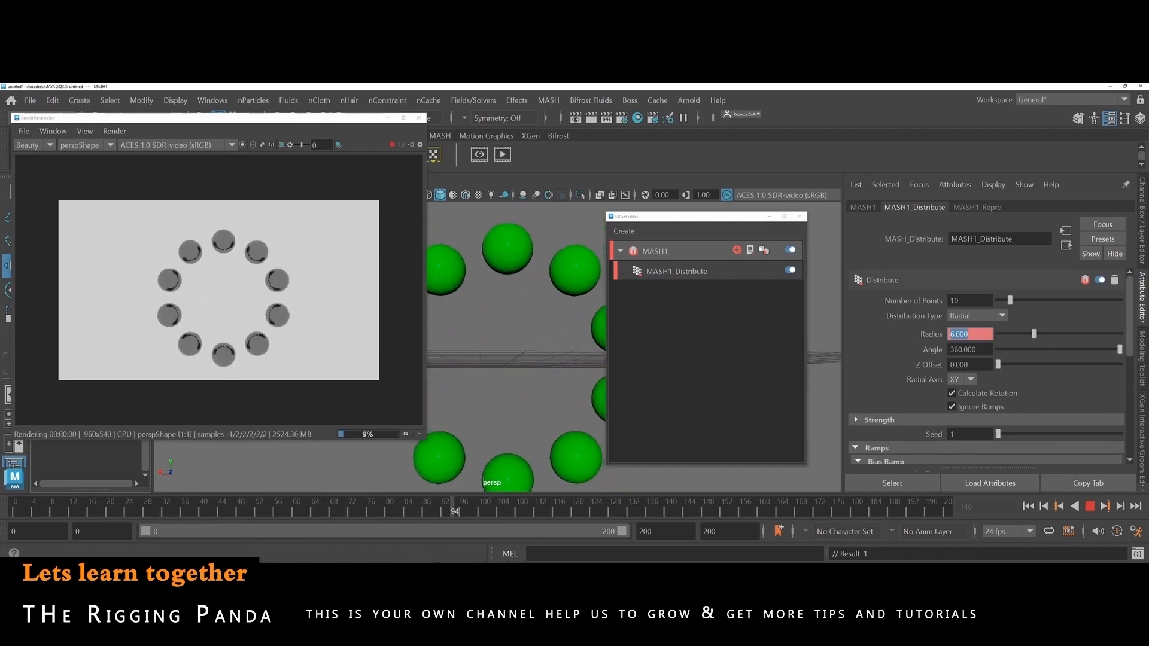
{"action": "left_click_drag", "start_coordinate": [454, 510], "coordinate": [384, 509]}
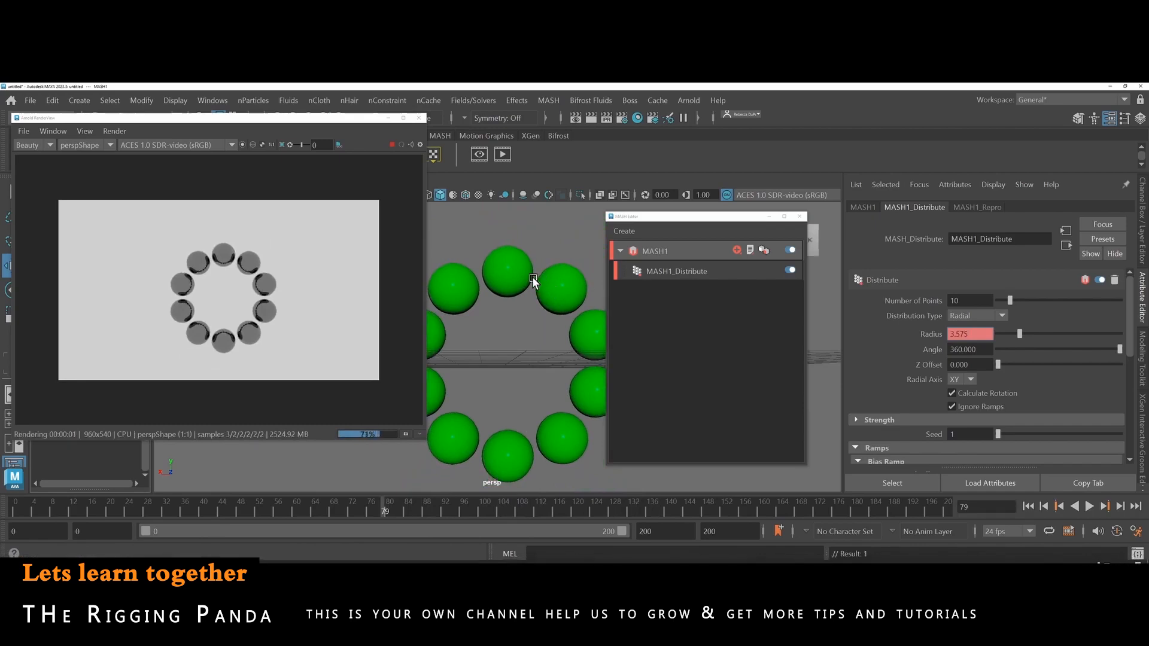